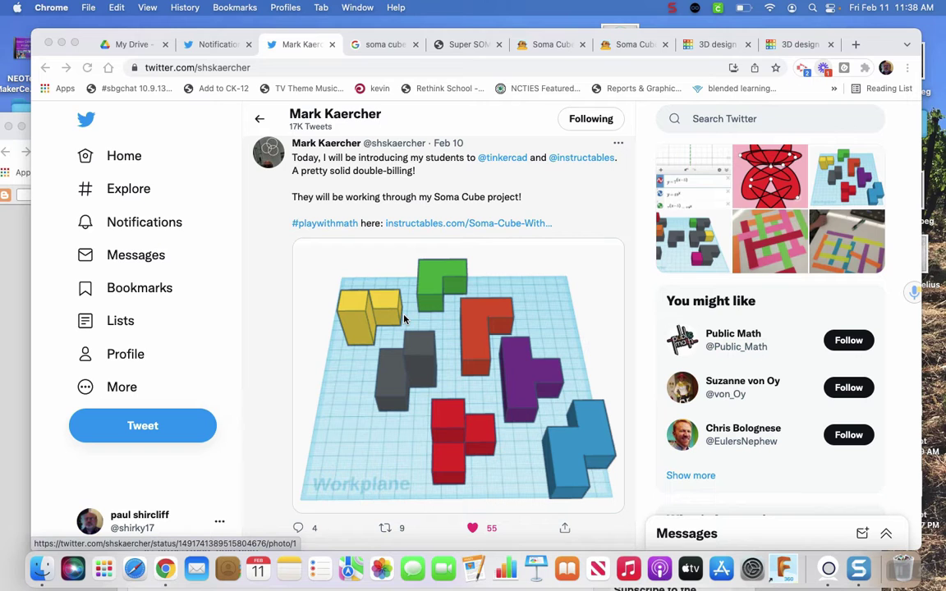
Step: Switch to the Google image results for 'soma cube puzzle'
{"action": "left_click", "coordinate": [378, 45]}
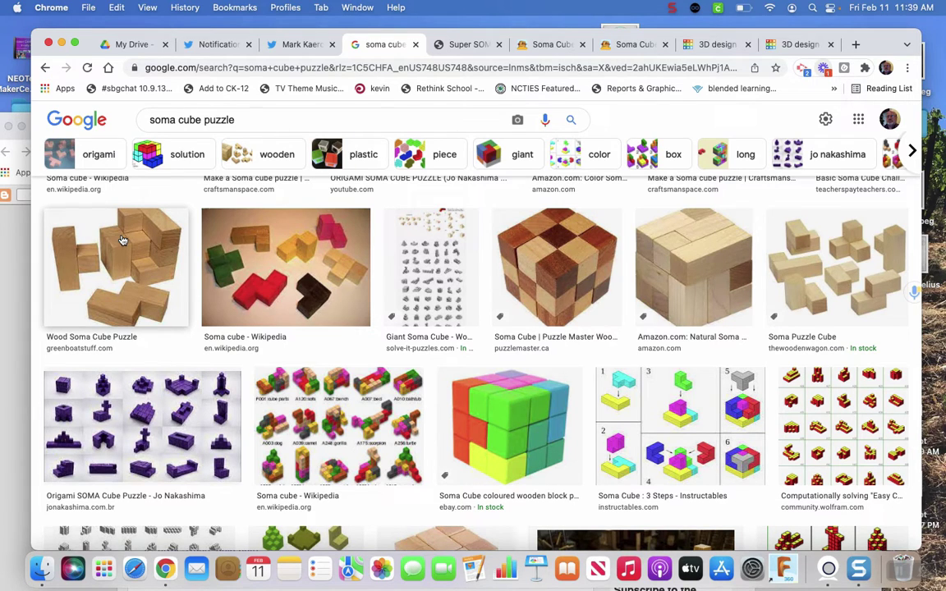
Step: Open the Super SOMA page on makingmathvisible.com showing the giant cardboard puzzle
{"action": "left_click", "coordinate": [458, 42]}
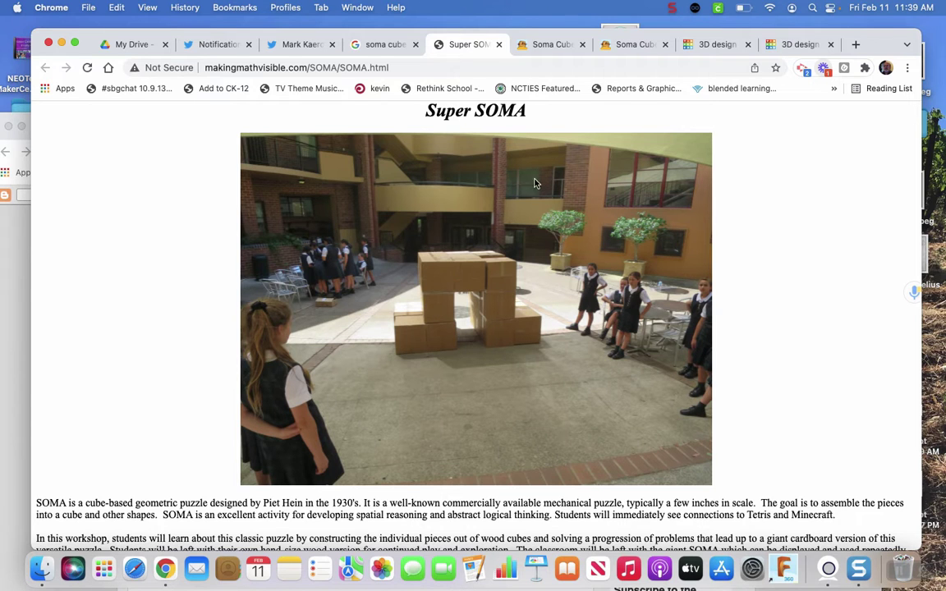
Step: Bring up the Instructables 'Soma Cube With Tinkercad' project page
{"action": "left_click", "coordinate": [545, 44]}
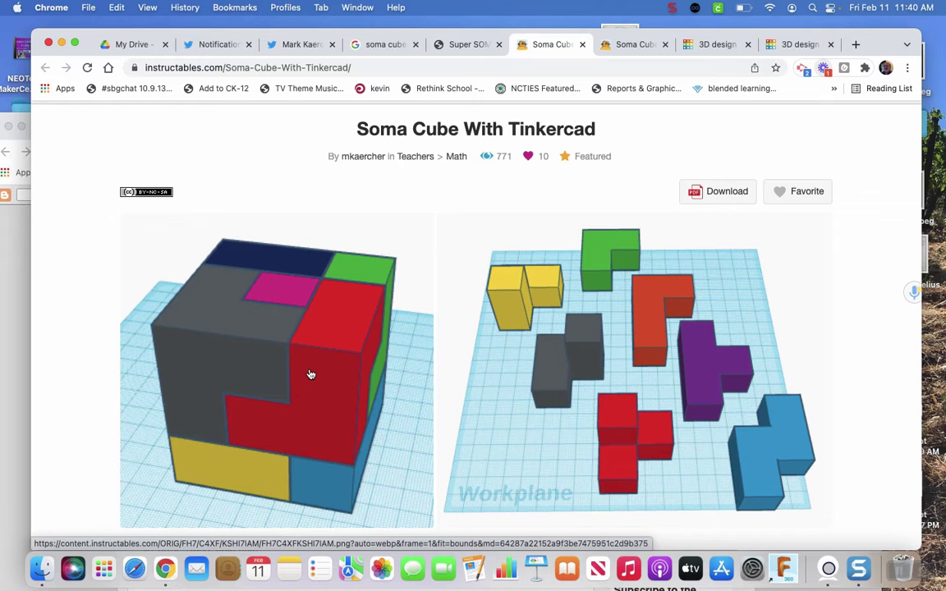
{"action": "left_click", "coordinate": [630, 46]}
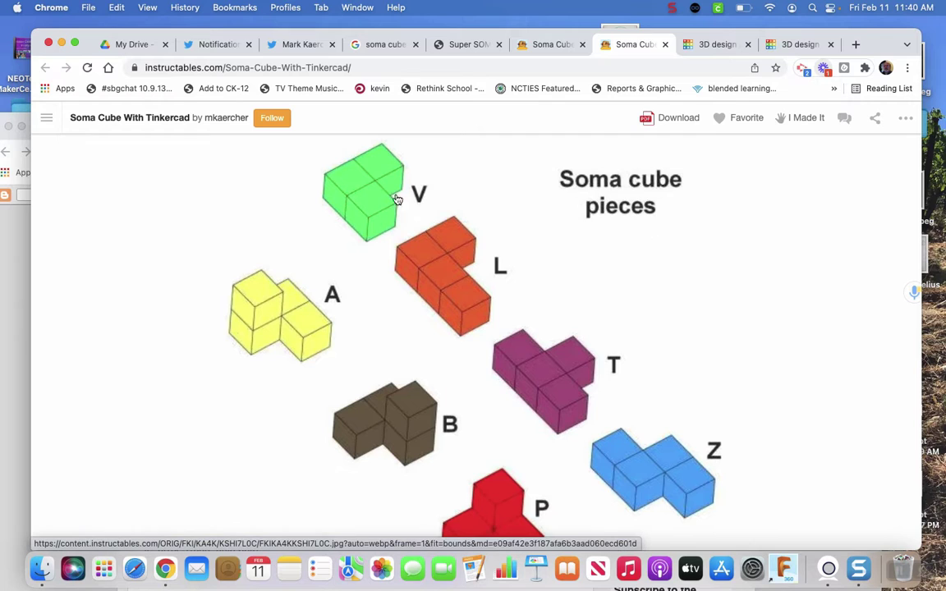
{"action": "scroll", "coordinate": [535, 417], "scroll_direction": "down", "scroll_amount": 2}
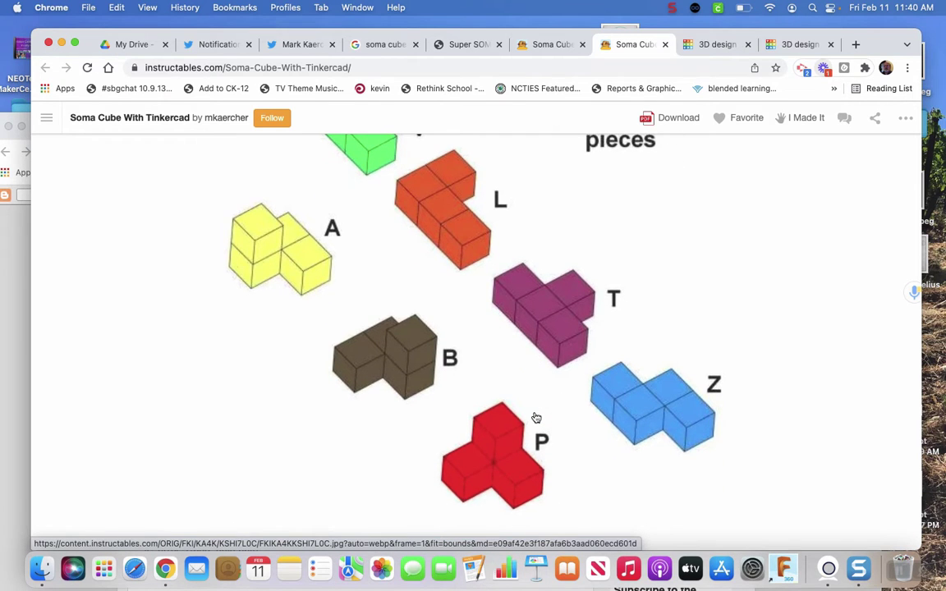
{"action": "scroll", "coordinate": [535, 418], "scroll_direction": "up", "scroll_amount": 2}
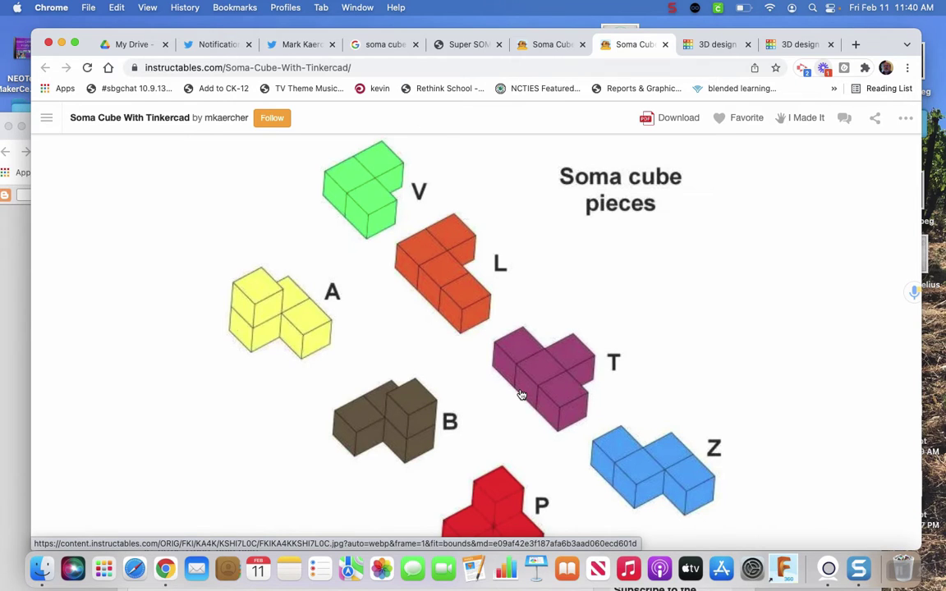
{"action": "scroll", "coordinate": [552, 358], "scroll_direction": "down", "scroll_amount": 2}
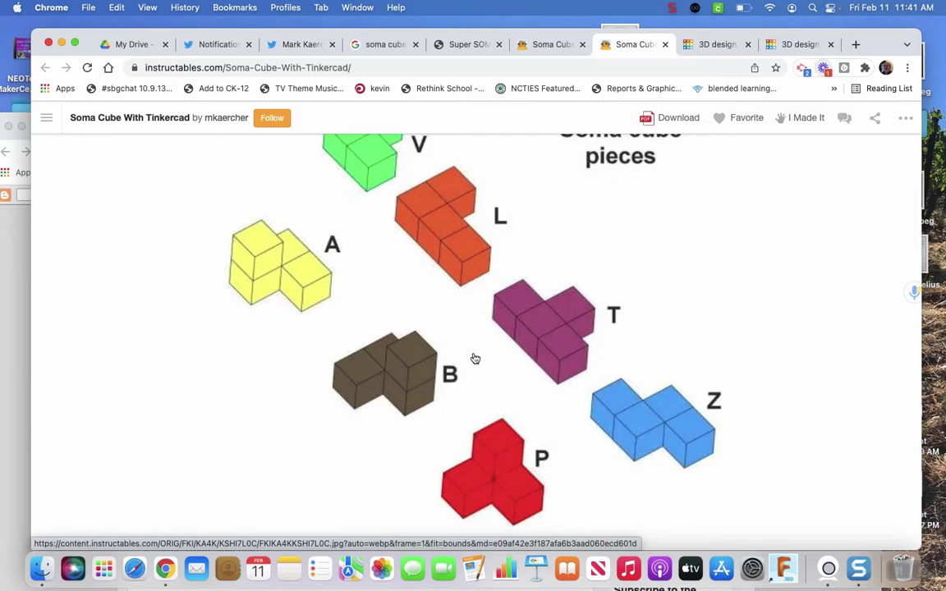
{"action": "scroll", "coordinate": [475, 359], "scroll_direction": "up", "scroll_amount": 1}
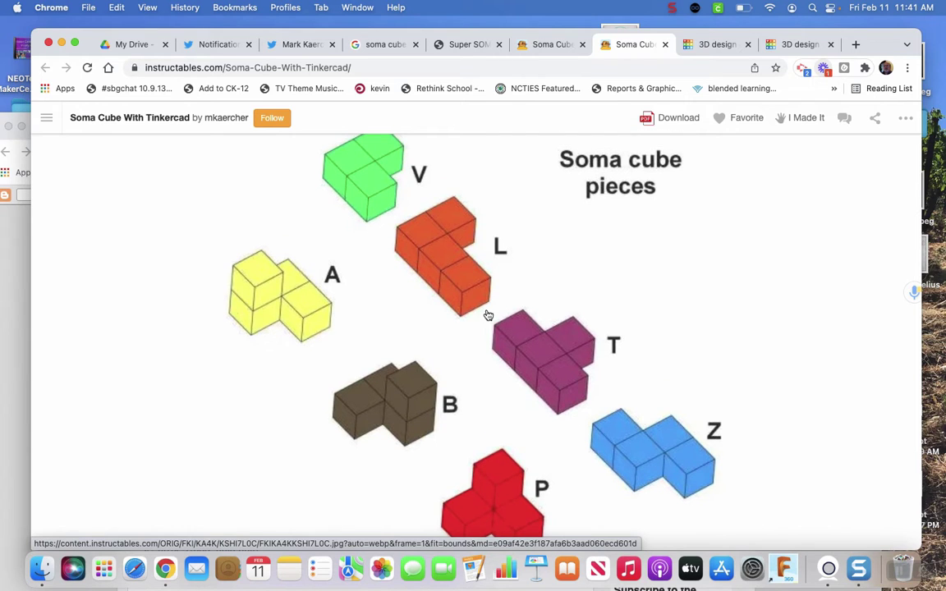
{"action": "scroll", "coordinate": [391, 262], "scroll_direction": "up", "scroll_amount": 1}
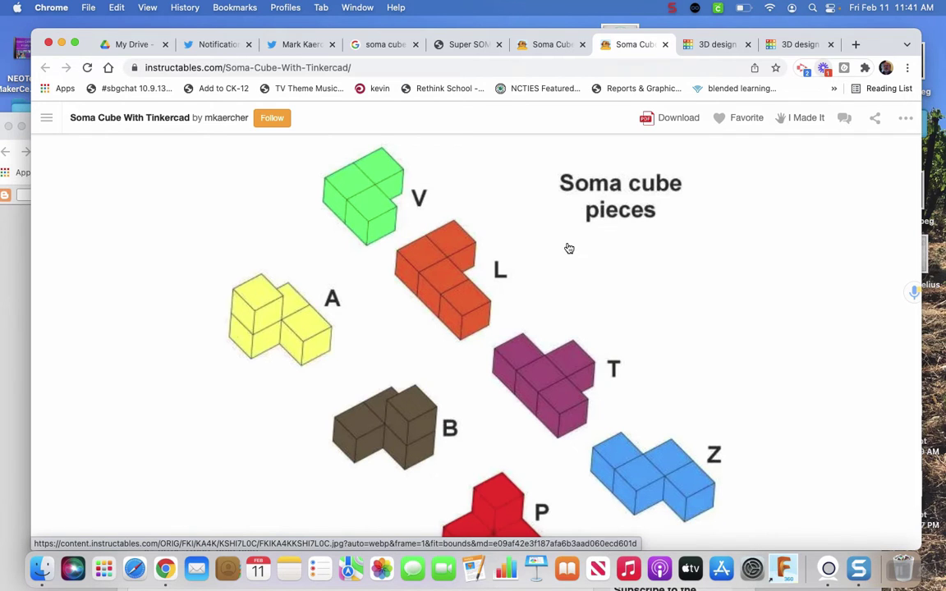
{"action": "scroll", "coordinate": [569, 248], "scroll_direction": "down", "scroll_amount": 2}
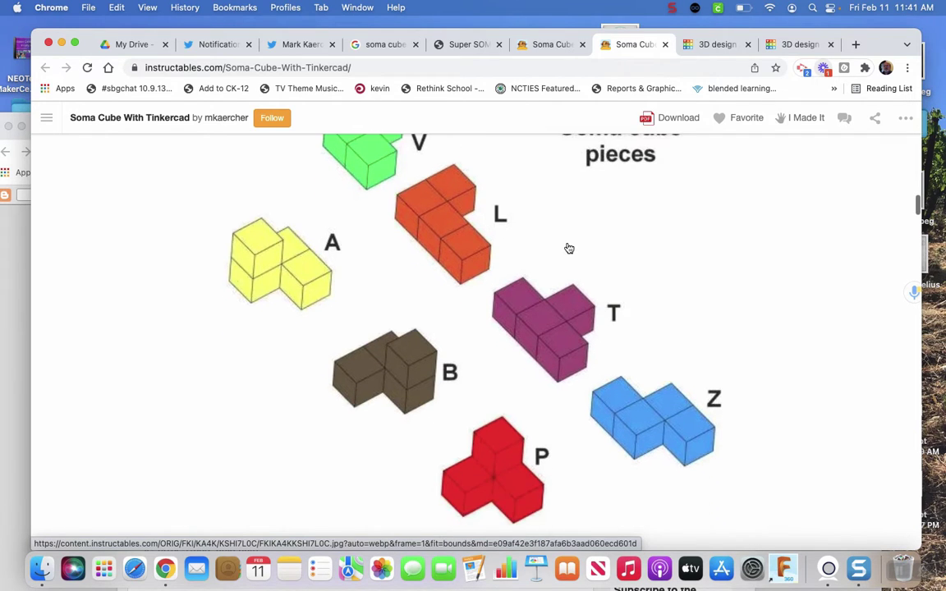
{"action": "scroll", "coordinate": [527, 311], "scroll_direction": "up", "scroll_amount": 2}
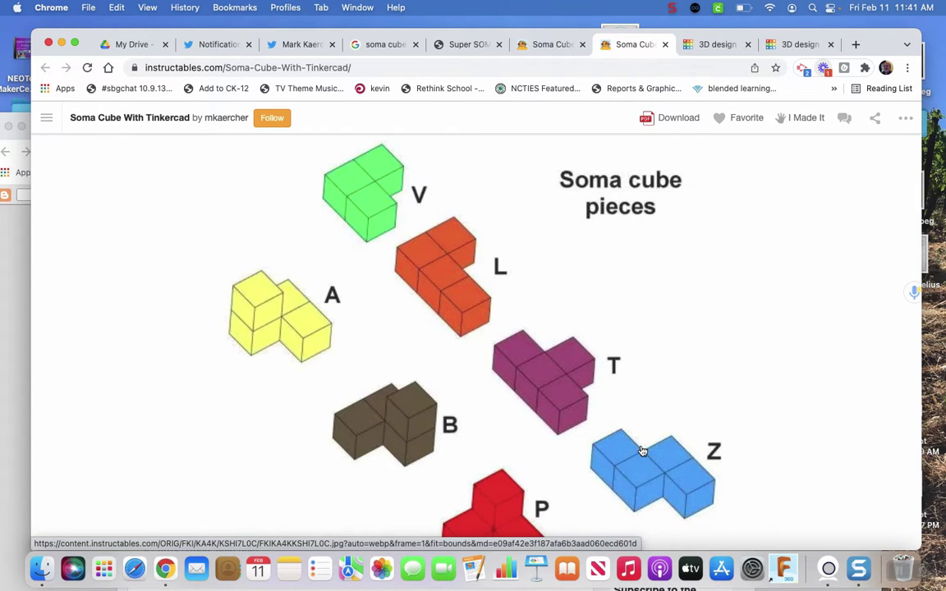
{"action": "scroll", "coordinate": [388, 362], "scroll_direction": "down", "scroll_amount": 1}
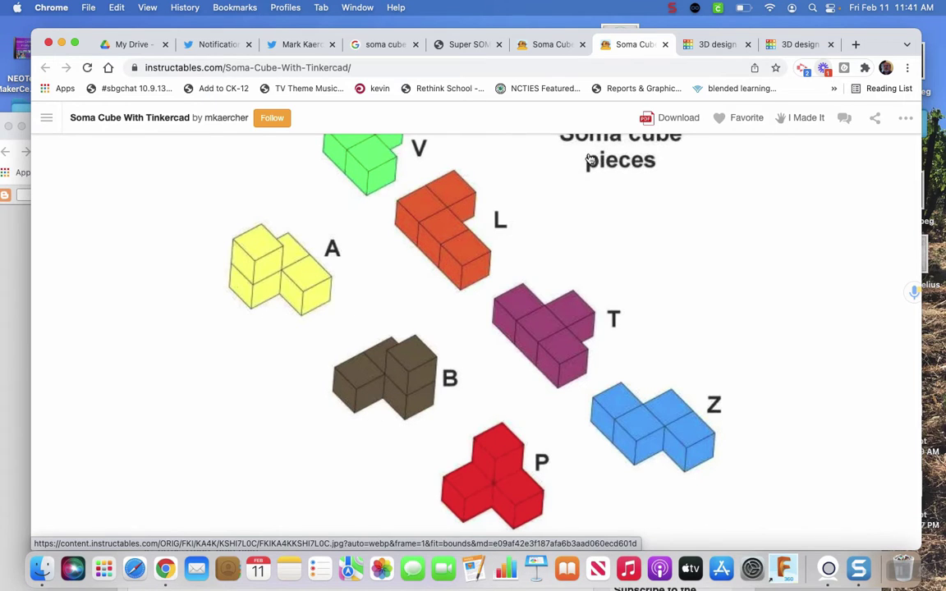
Step: Open the soma cube 2 design and place a ruler at the workplane's front-left corner
{"action": "left_click", "coordinate": [714, 46]}
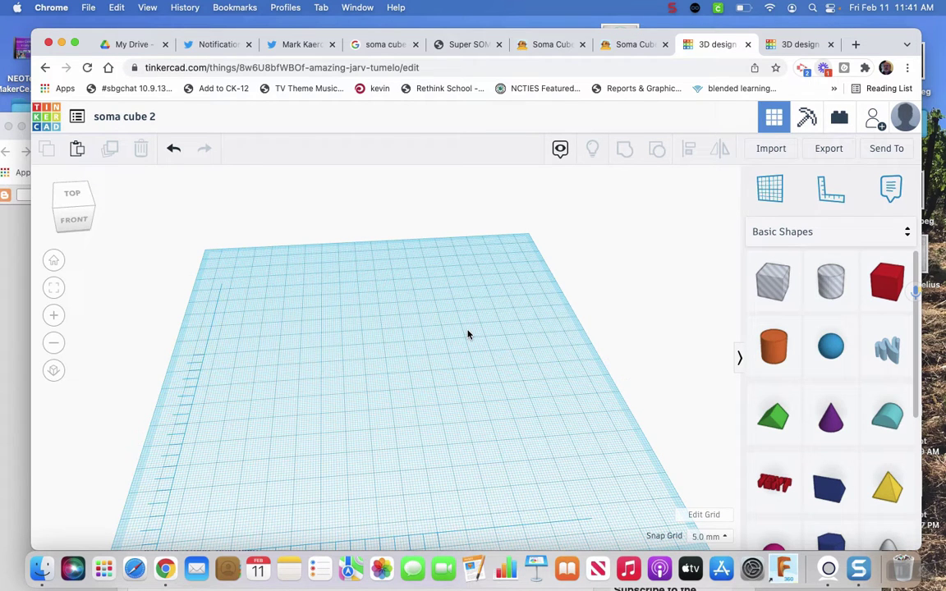
{"action": "scroll", "coordinate": [468, 334], "scroll_direction": "down", "scroll_amount": 2}
{"action": "left_click", "coordinate": [830, 189]}
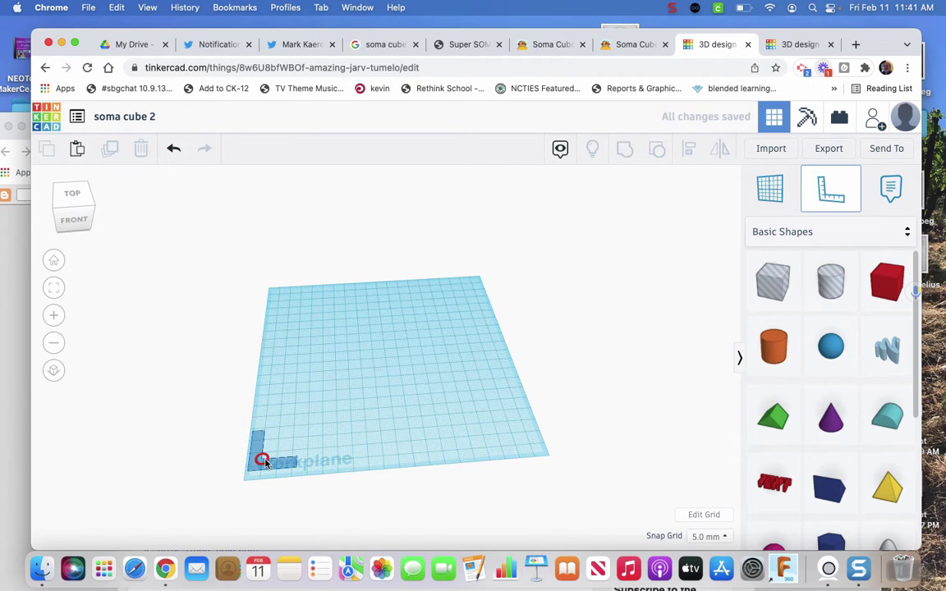
{"action": "left_click", "coordinate": [262, 462]}
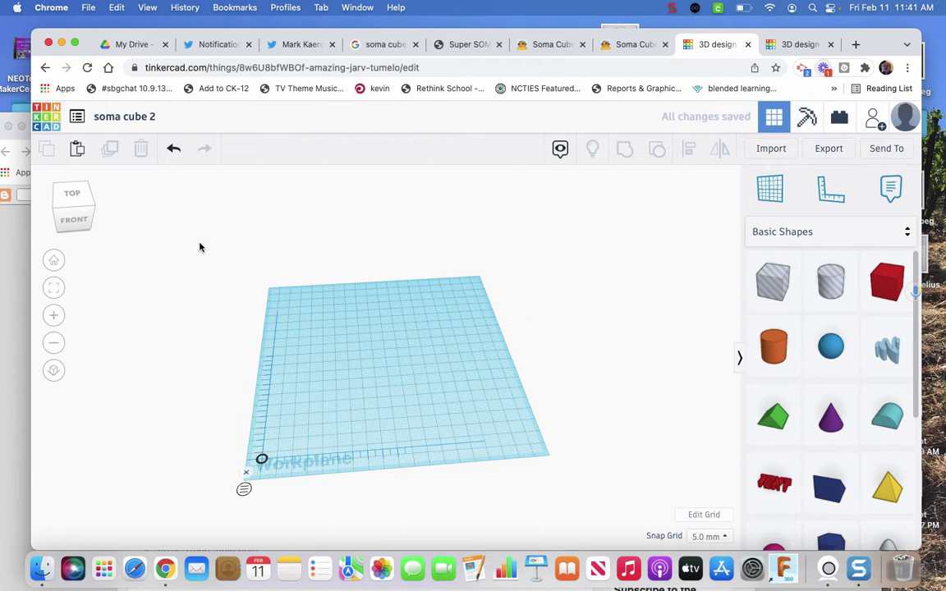
Step: Add a red 20 x 20 x 20 mm box to the workplane
{"action": "scroll", "coordinate": [191, 244], "scroll_direction": "up", "scroll_amount": 1}
{"action": "scroll", "coordinate": [191, 244], "scroll_direction": "up", "scroll_amount": 3}
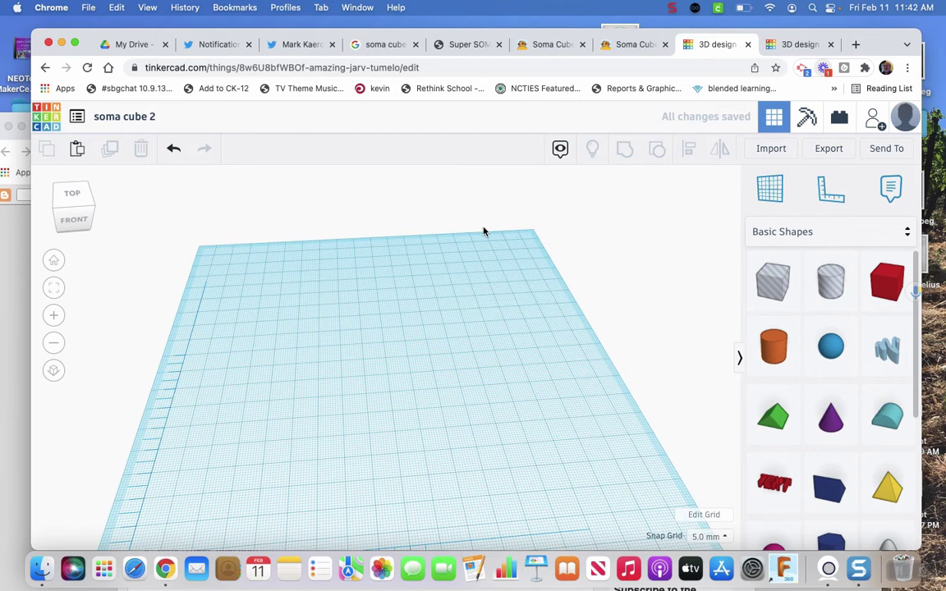
{"action": "left_click_drag", "start_coordinate": [886, 281], "coordinate": [232, 352]}
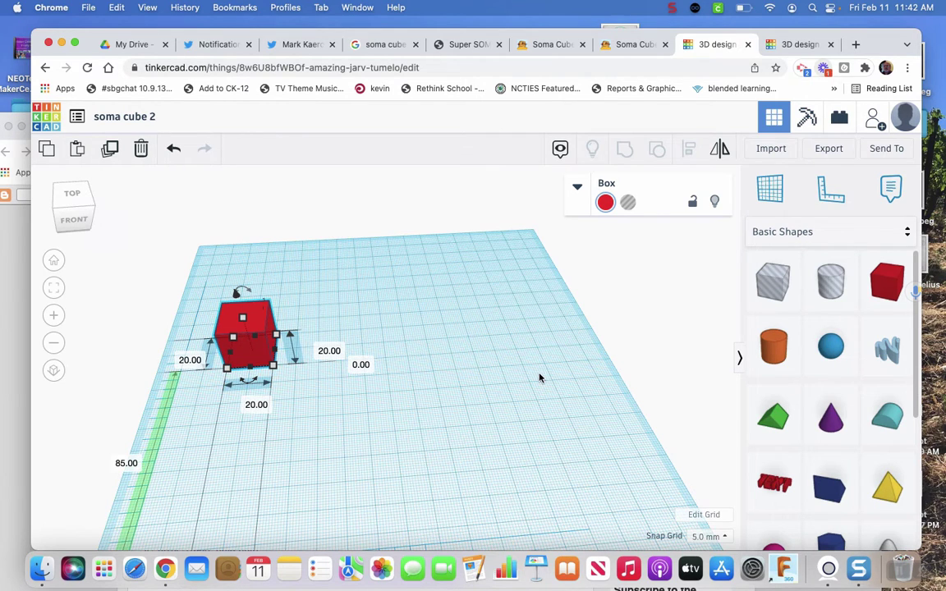
{"action": "left_click", "coordinate": [724, 538]}
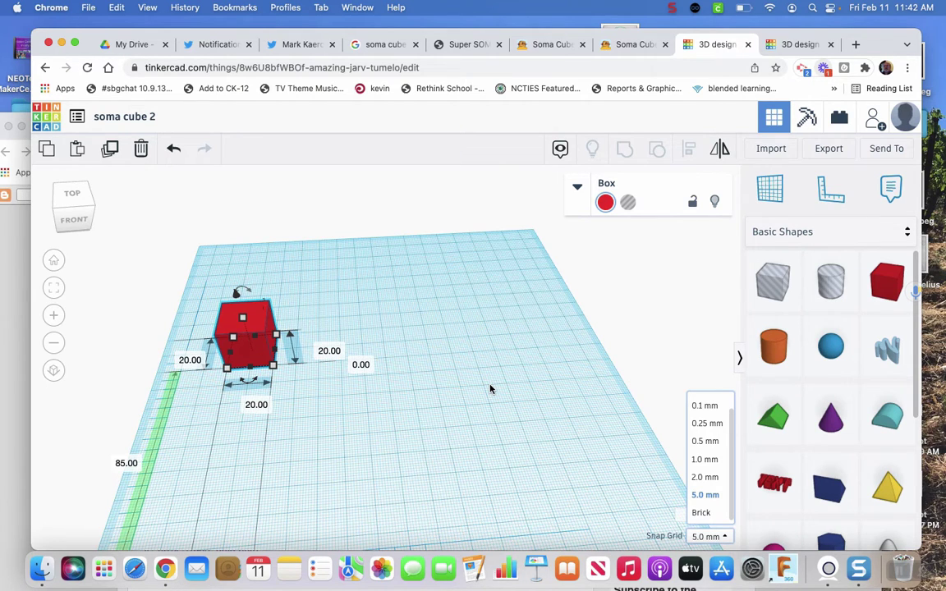
{"action": "left_click", "coordinate": [701, 462]}
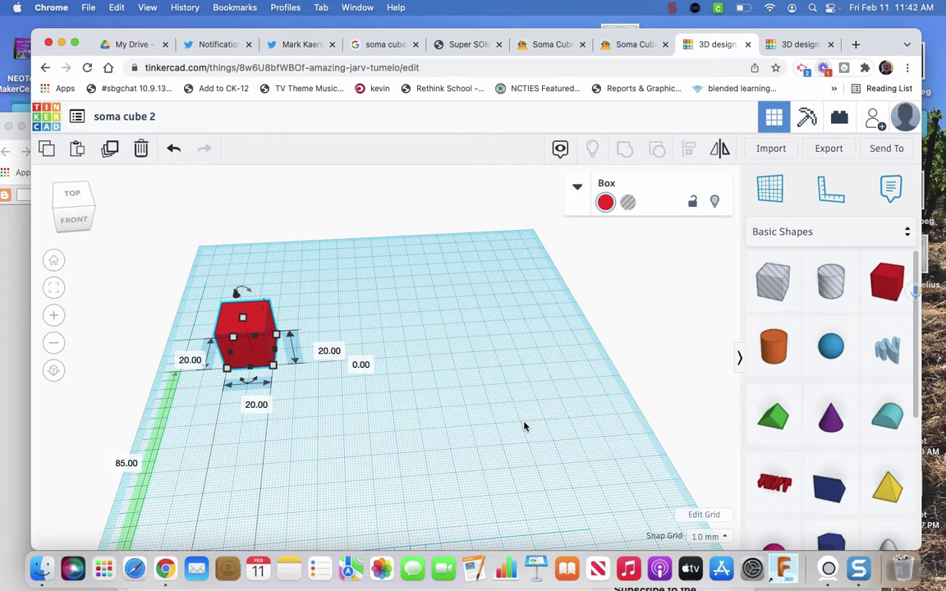
{"action": "left_click", "coordinate": [706, 536]}
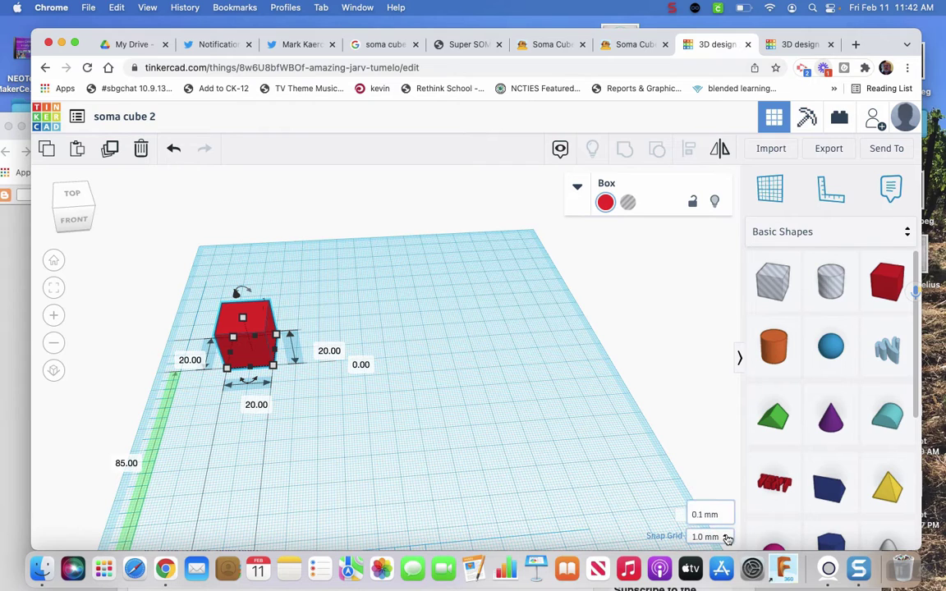
{"action": "left_click", "coordinate": [704, 495]}
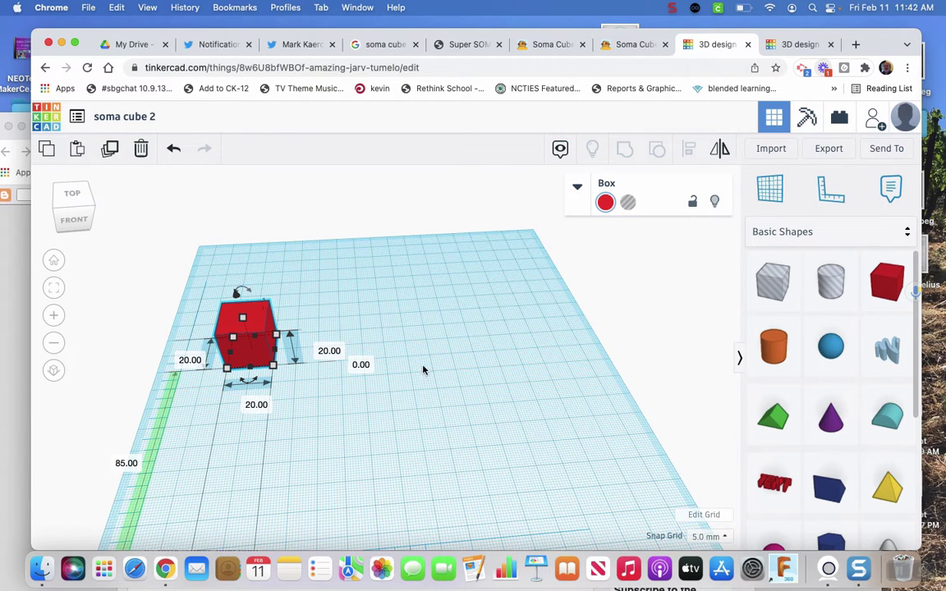
{"action": "left_click", "coordinate": [269, 303]}
{"action": "left_click", "coordinate": [253, 310]}
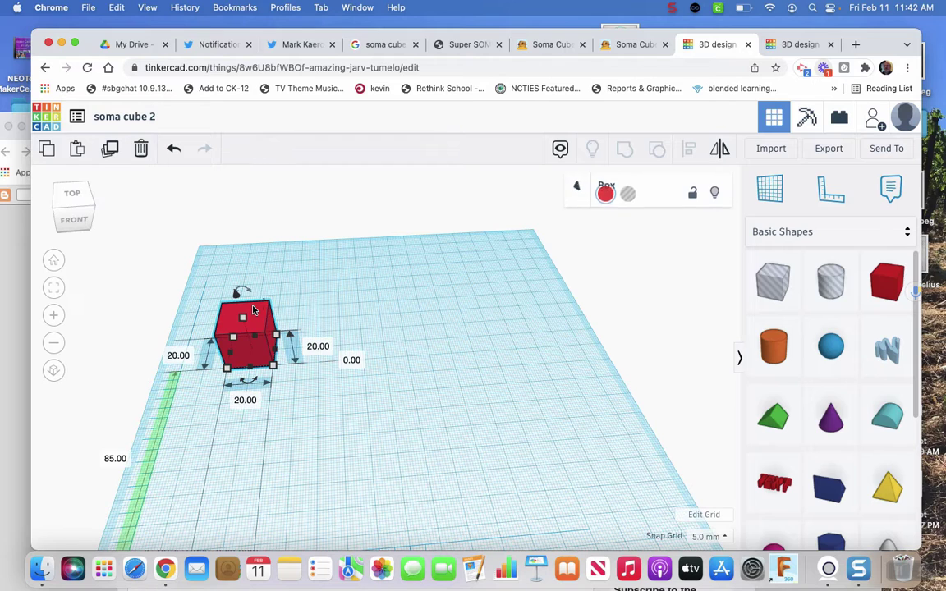
Step: Nudge the red box into position, moving it toward the front to 70.00
{"action": "key", "text": "Right"}
{"action": "key", "text": "Right"}
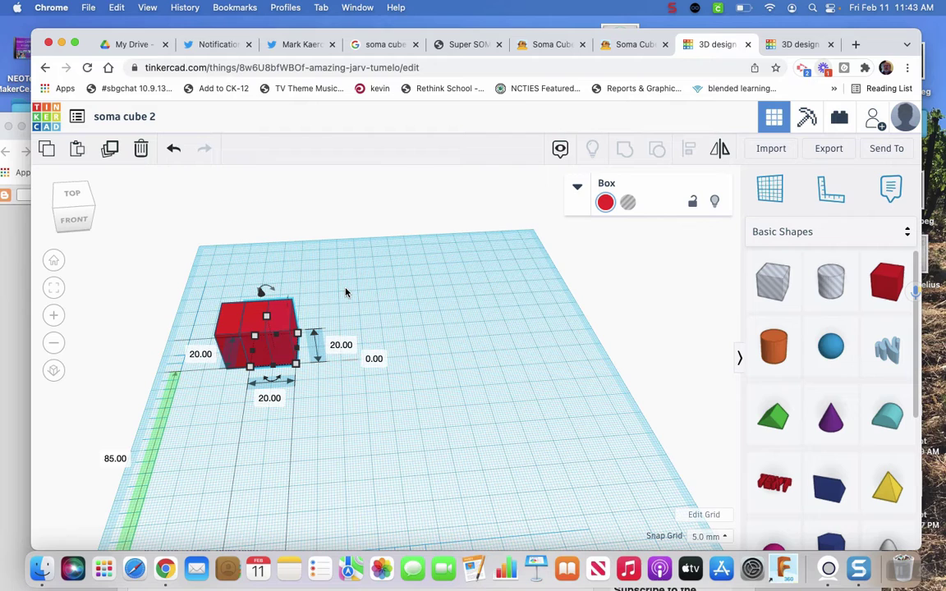
{"action": "key", "text": "Right"}
{"action": "key", "text": "Right"}
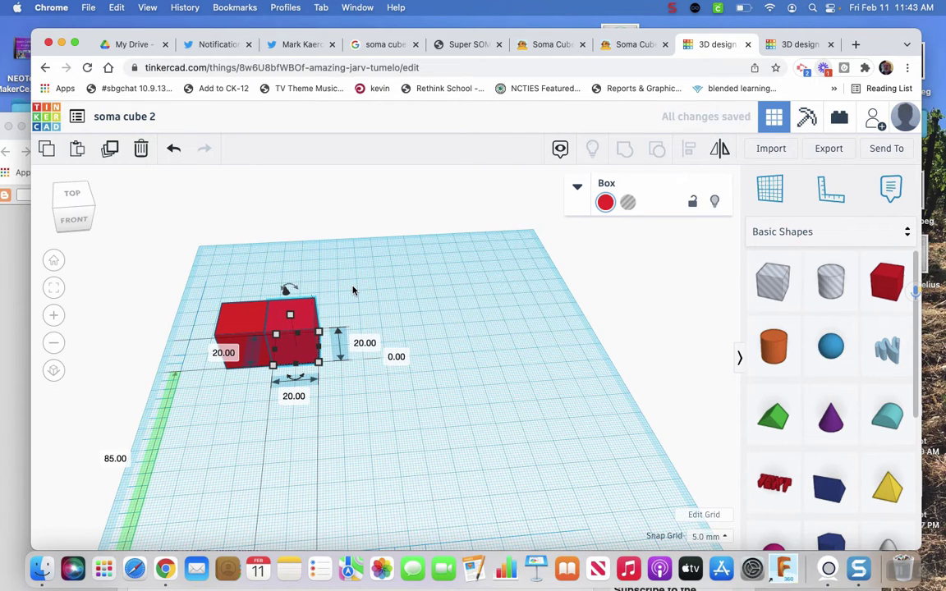
{"action": "key", "text": "Right"}
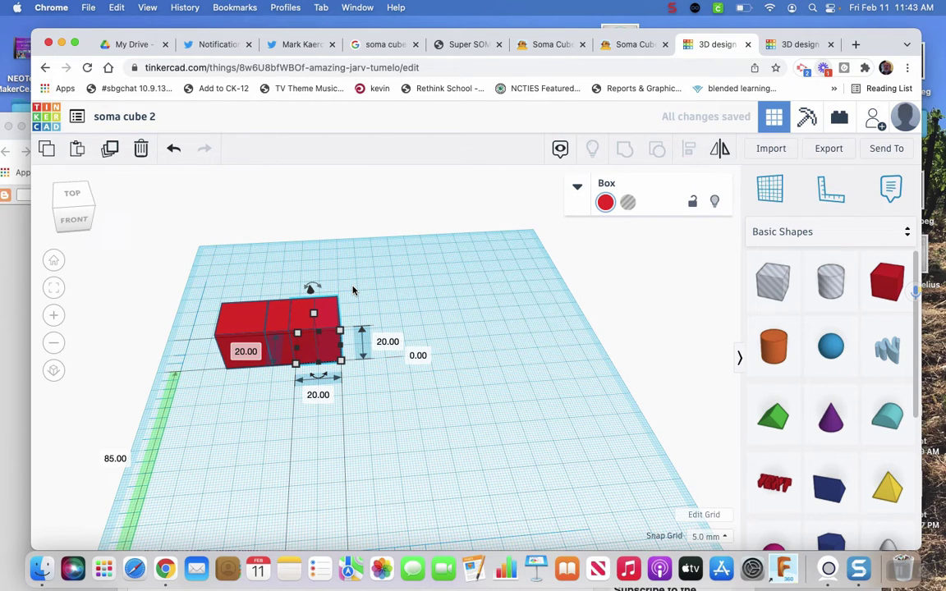
{"action": "key", "text": "Left"}
{"action": "key", "text": "Left"}
{"action": "key", "text": "Left"}
{"action": "key", "text": "Left"}
{"action": "key", "text": "Left"}
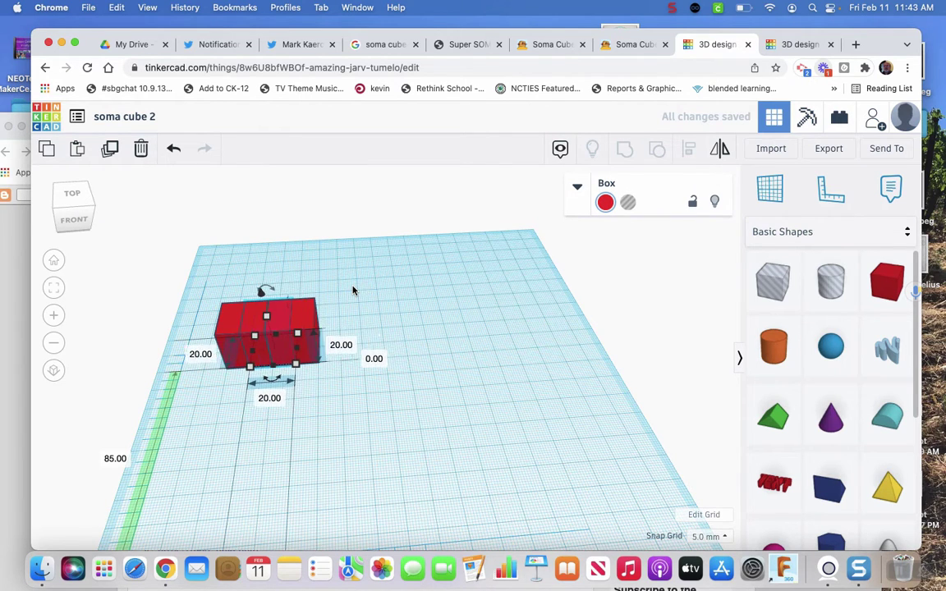
{"action": "key", "text": "Left"}
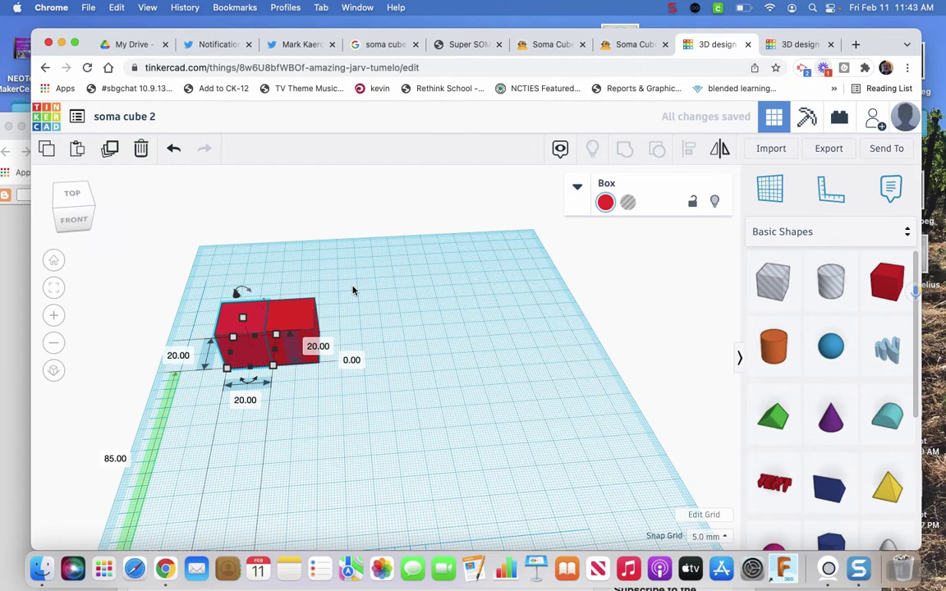
{"action": "key", "text": "Down"}
{"action": "key", "text": "Down"}
{"action": "key", "text": "Down"}
{"action": "key", "text": "Down"}
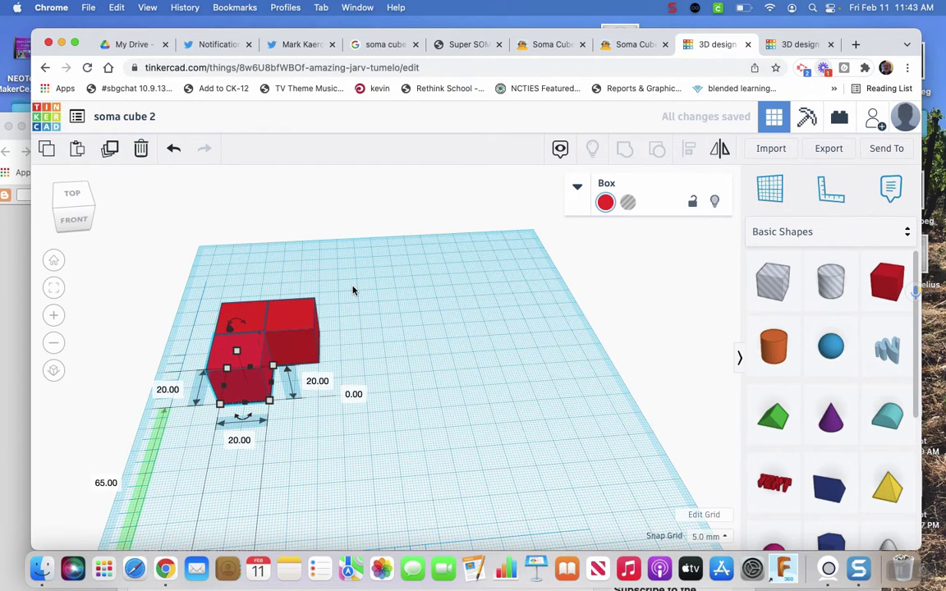
{"action": "left_click", "coordinate": [413, 282]}
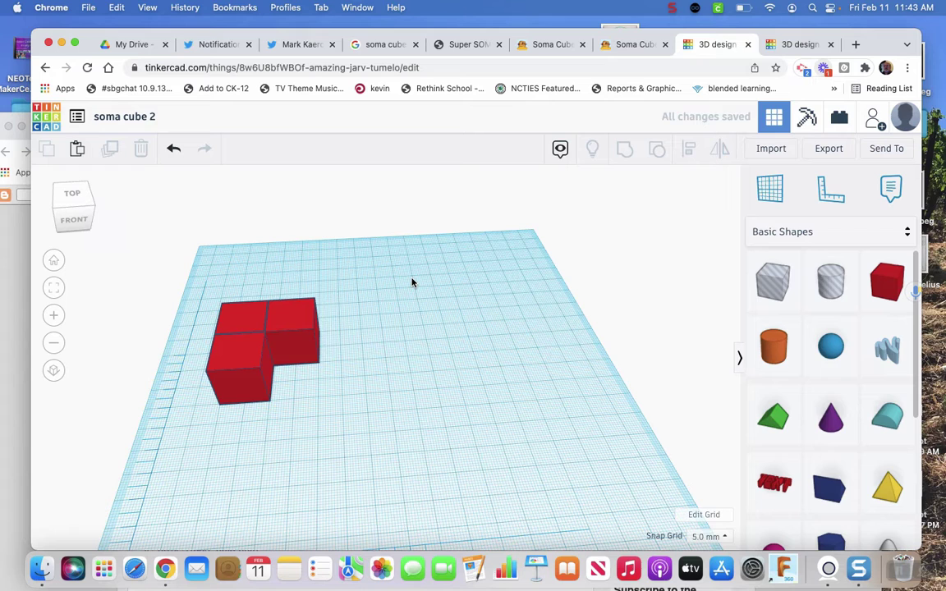
Step: Paste a copy of the single cube and shift it to the right
{"action": "key", "text": "ctrl+v"}
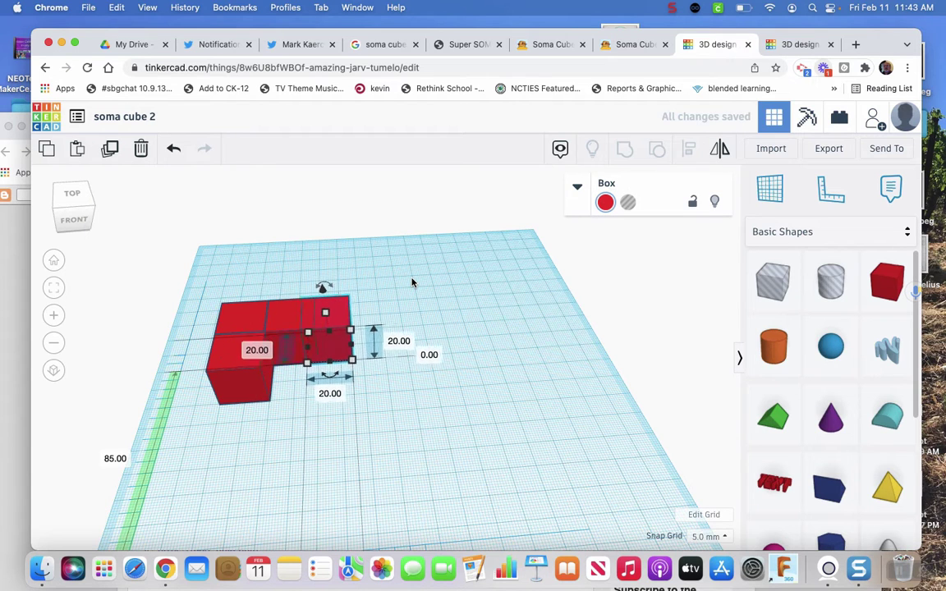
{"action": "key", "text": "Right"}
{"action": "key", "text": "Right"}
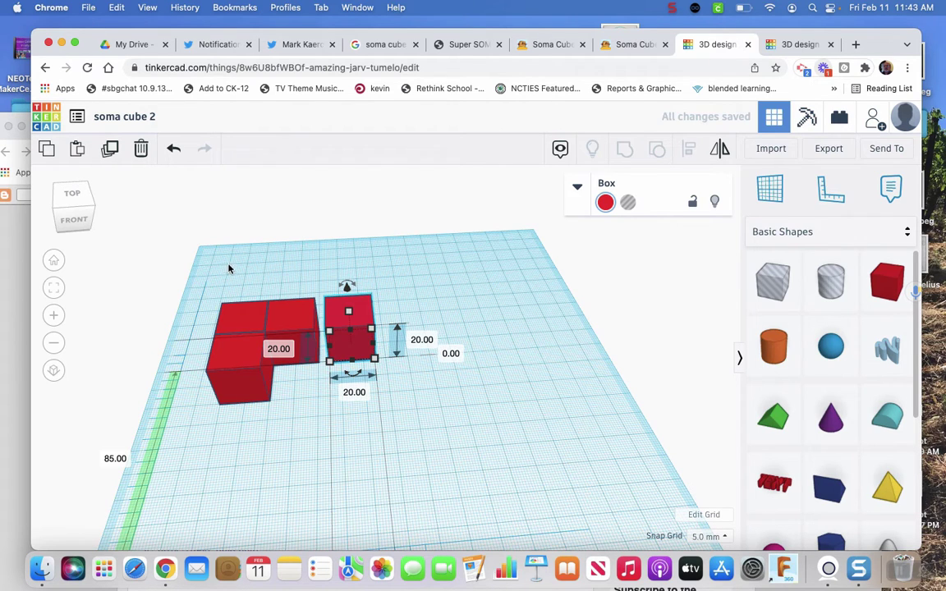
{"action": "left_click", "coordinate": [210, 286]}
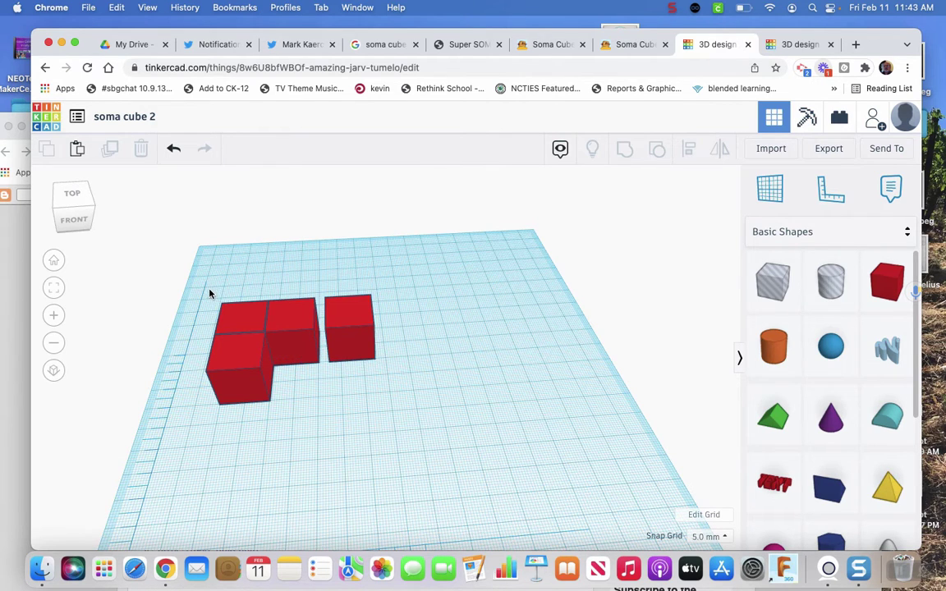
Step: Group the three cubes into an L piece and place a duplicate at the back-left
{"action": "left_click_drag", "start_coordinate": [209, 293], "coordinate": [319, 411]}
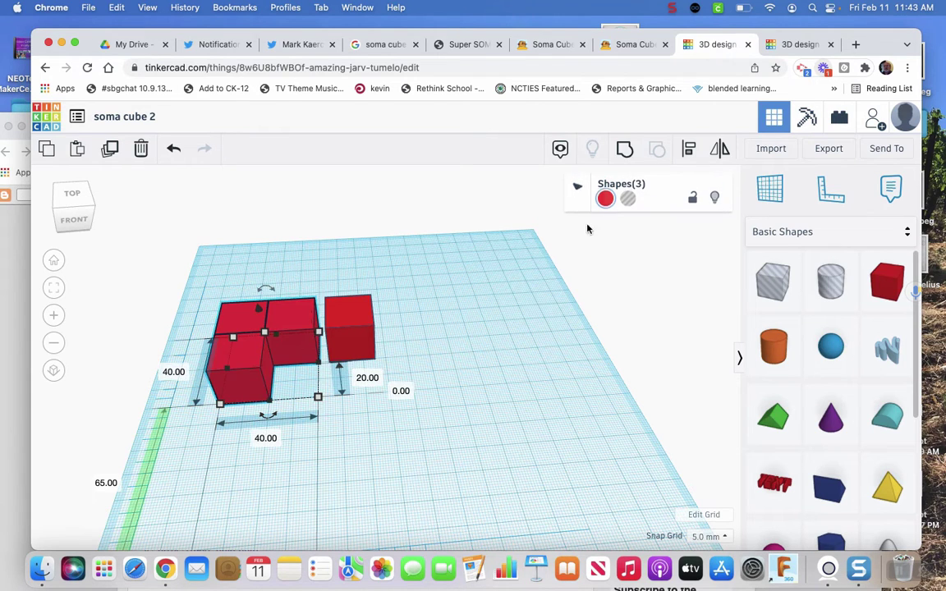
{"action": "left_click", "coordinate": [623, 147]}
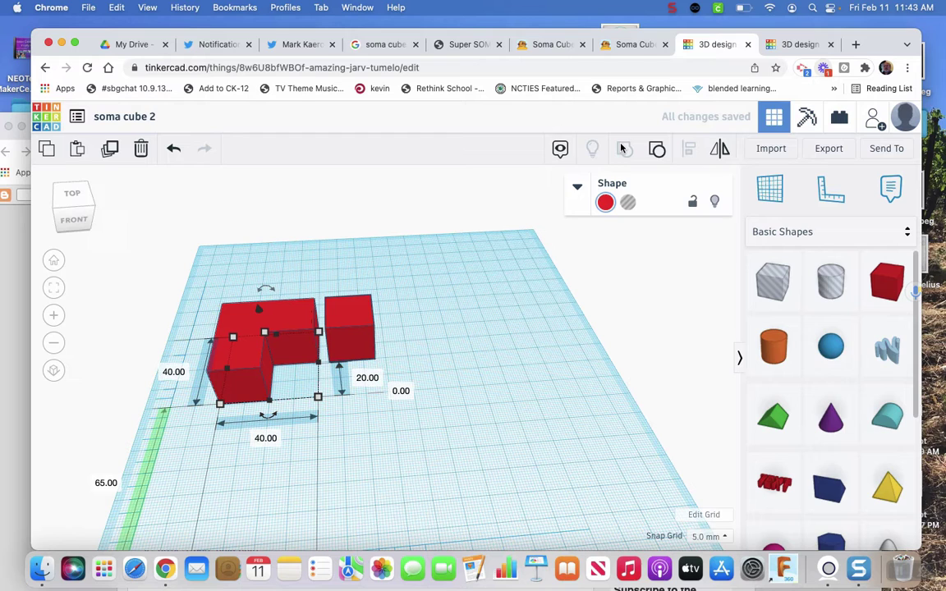
{"action": "key", "text": "ctrl+d"}
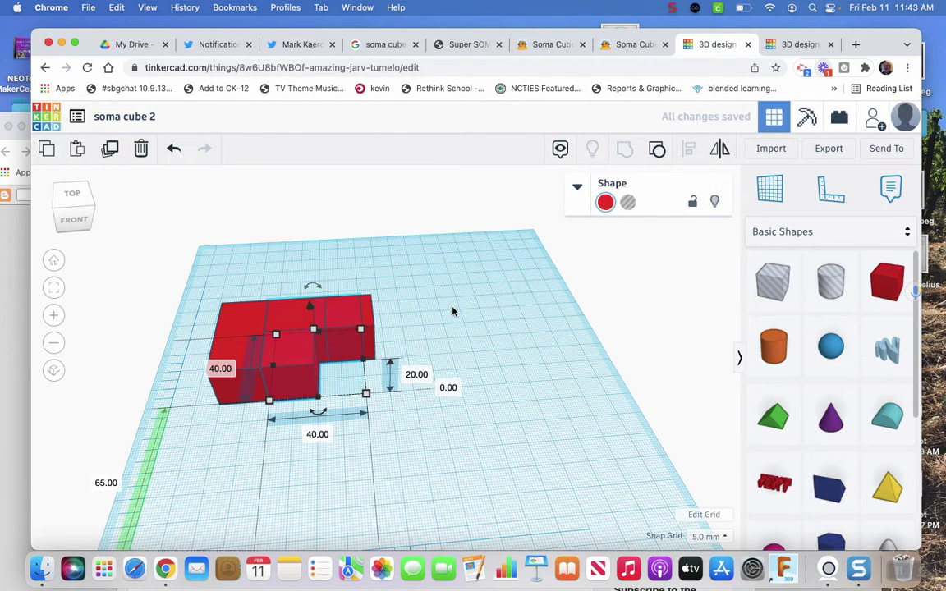
{"action": "left_click_drag", "start_coordinate": [227, 316], "coordinate": [163, 229]}
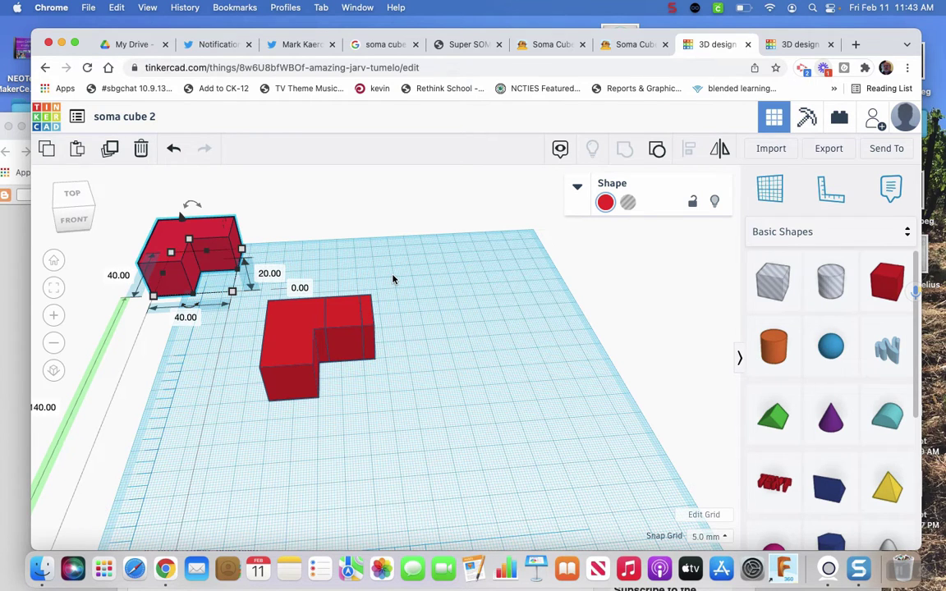
Step: Duplicate the L and its extra cube, shifting the copy to the right
{"action": "left_click_drag", "start_coordinate": [392, 280], "coordinate": [250, 384]}
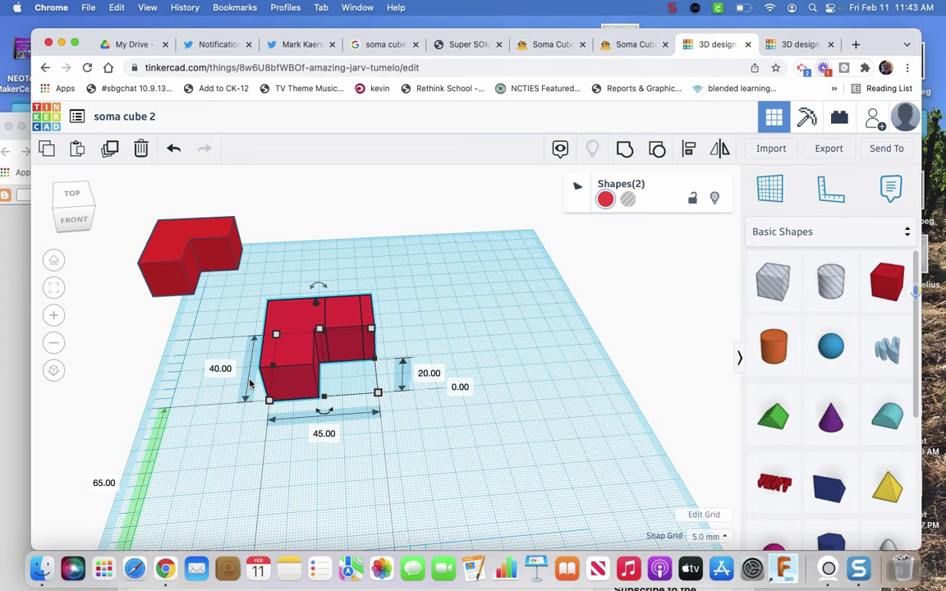
{"action": "key", "text": "ctrl+d"}
{"action": "key", "text": "Right"}
{"action": "key", "text": "Right"}
{"action": "key", "text": "Right"}
{"action": "key", "text": "Right"}
{"action": "key", "text": "Right"}
{"action": "key", "text": "Right"}
{"action": "key", "text": "Right"}
{"action": "key", "text": "Right"}
{"action": "key", "text": "Right"}
{"action": "key", "text": "Right"}
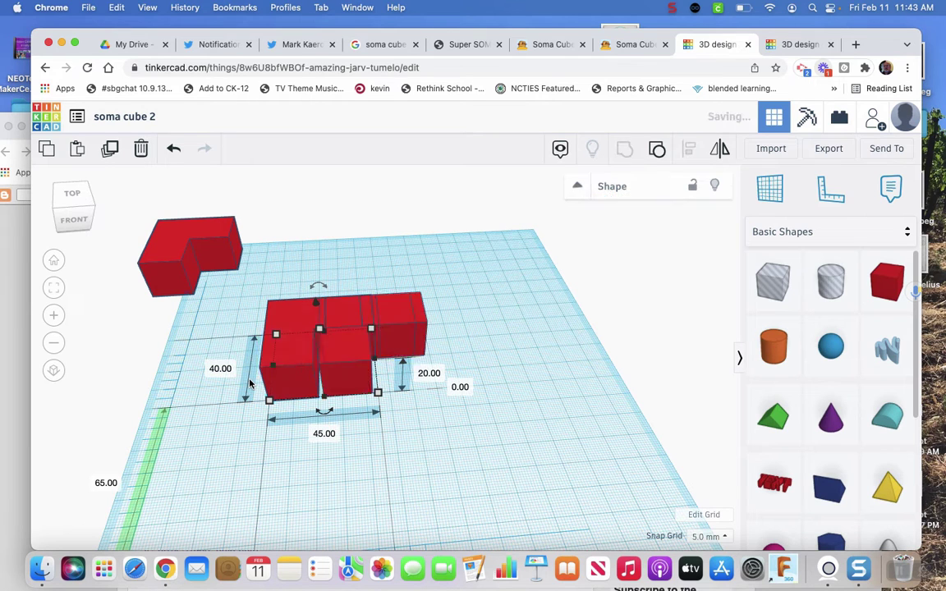
{"action": "key", "text": "Right"}
{"action": "key", "text": "Right"}
{"action": "key", "text": "Right"}
{"action": "key", "text": "Right"}
{"action": "key", "text": "Right"}
{"action": "key", "text": "Right"}
{"action": "key", "text": "Right"}
{"action": "key", "text": "Right"}
{"action": "key", "text": "Right"}
{"action": "key", "text": "Right"}
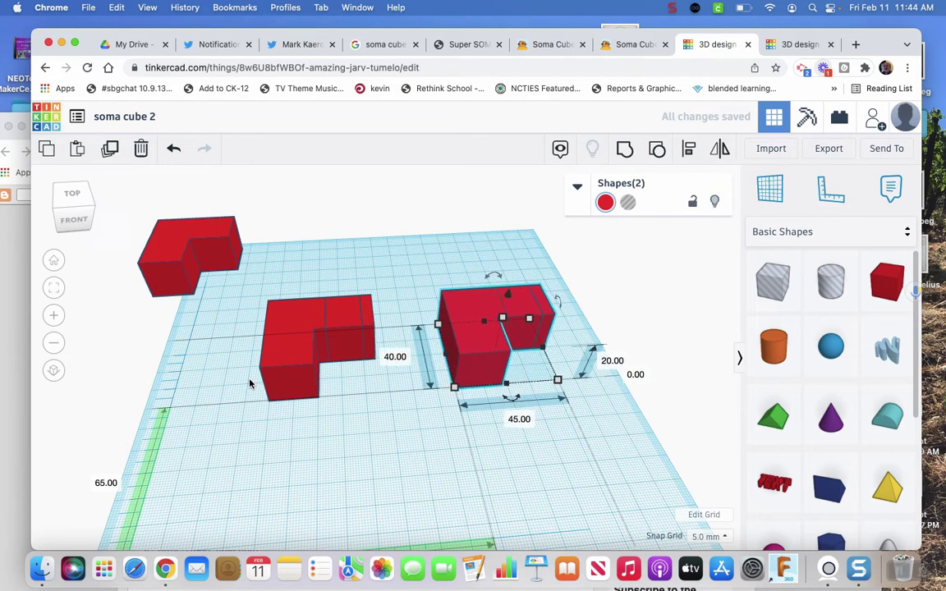
Step: Extend the middle L with one cube, group it, and move the long L to the back
{"action": "left_click", "coordinate": [368, 307]}
{"action": "key", "text": "Right"}
{"action": "key", "text": "Right"}
{"action": "key", "text": "Right"}
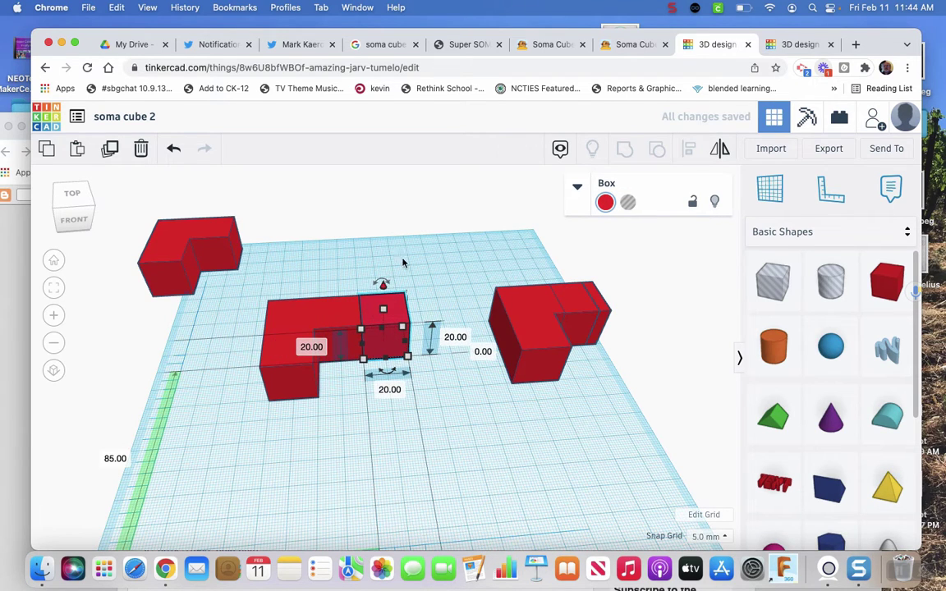
{"action": "left_click", "coordinate": [376, 228]}
{"action": "left_click_drag", "start_coordinate": [411, 270], "coordinate": [251, 405]}
{"action": "left_click", "coordinate": [624, 156]}
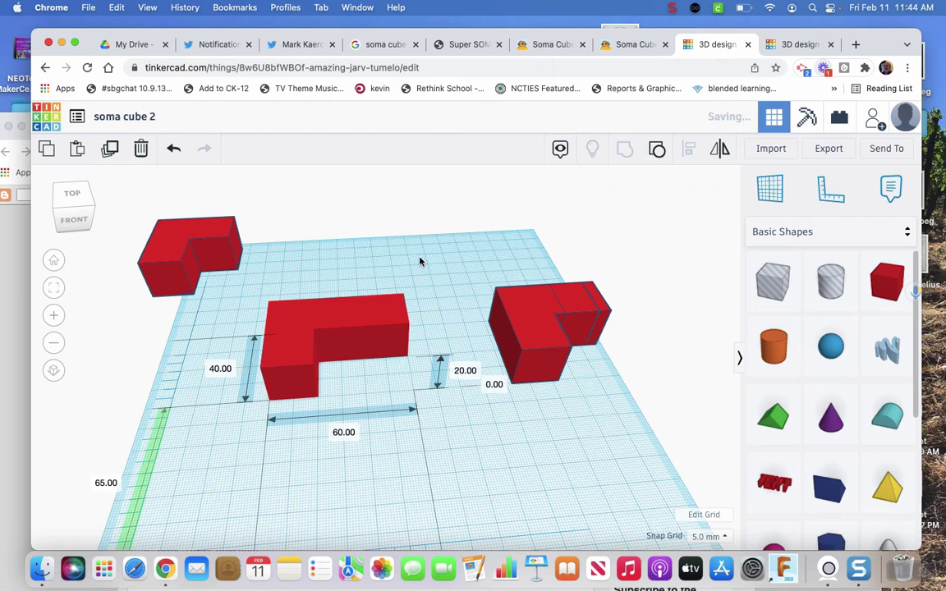
{"action": "left_click_drag", "start_coordinate": [303, 294], "coordinate": [292, 229]}
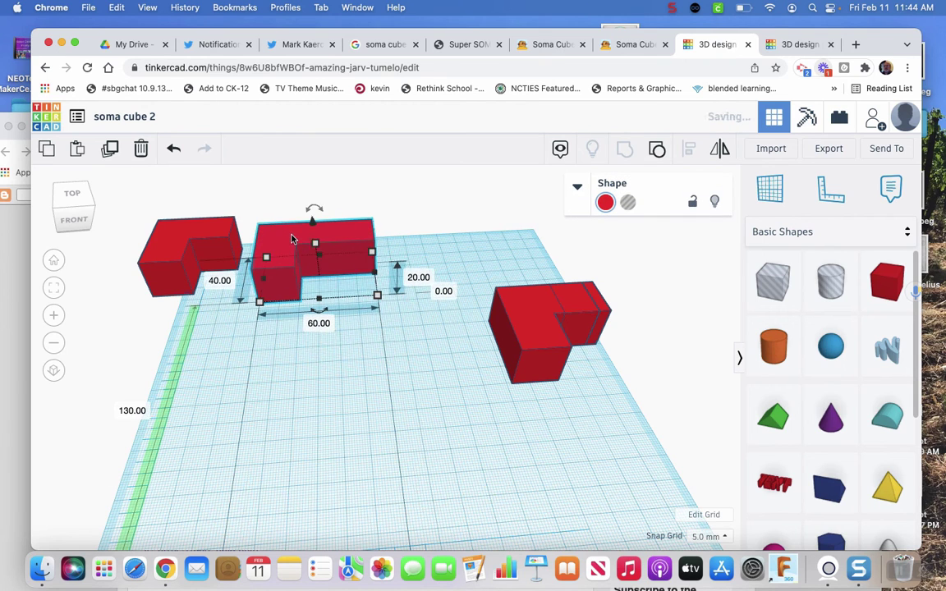
{"action": "left_click", "coordinate": [477, 263]}
Step: Move the right-hand piece to the front-left and place a duplicate beside it
{"action": "left_click_drag", "start_coordinate": [477, 264], "coordinate": [627, 389]}
{"action": "left_click_drag", "start_coordinate": [543, 334], "coordinate": [234, 424]}
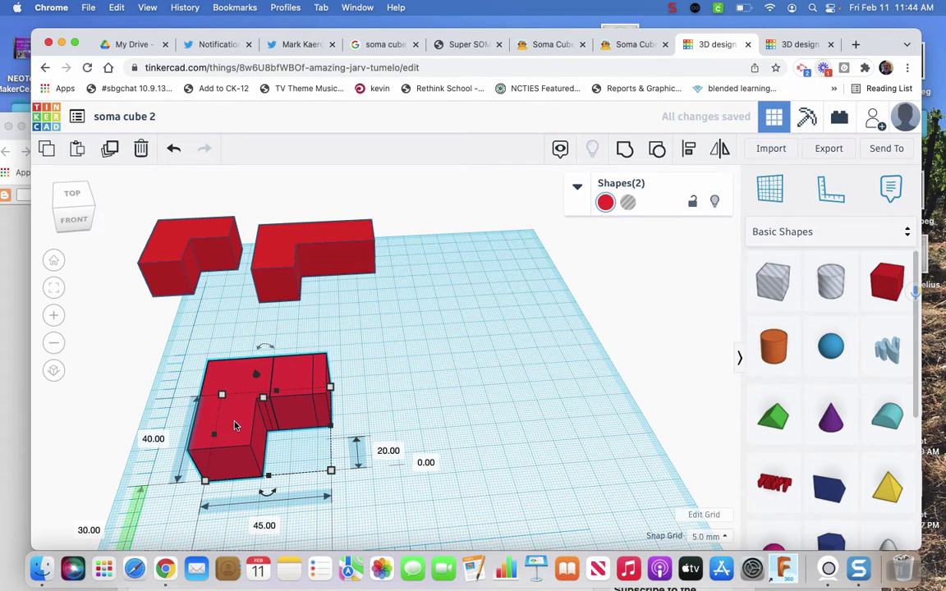
{"action": "key", "text": "ctrl+d"}
{"action": "key", "text": "Right"}
{"action": "key", "text": "Right"}
{"action": "key", "text": "Right"}
{"action": "key", "text": "Right"}
{"action": "key", "text": "Right"}
{"action": "key", "text": "Right"}
{"action": "key", "text": "Right"}
{"action": "key", "text": "Right"}
{"action": "key", "text": "Right"}
{"action": "key", "text": "Right"}
{"action": "key", "text": "Right"}
{"action": "key", "text": "Right"}
{"action": "key", "text": "Right"}
{"action": "key", "text": "Right"}
{"action": "key", "text": "Right"}
{"action": "key", "text": "Right"}
{"action": "key", "text": "Right"}
{"action": "key", "text": "Right"}
{"action": "key", "text": "Right"}
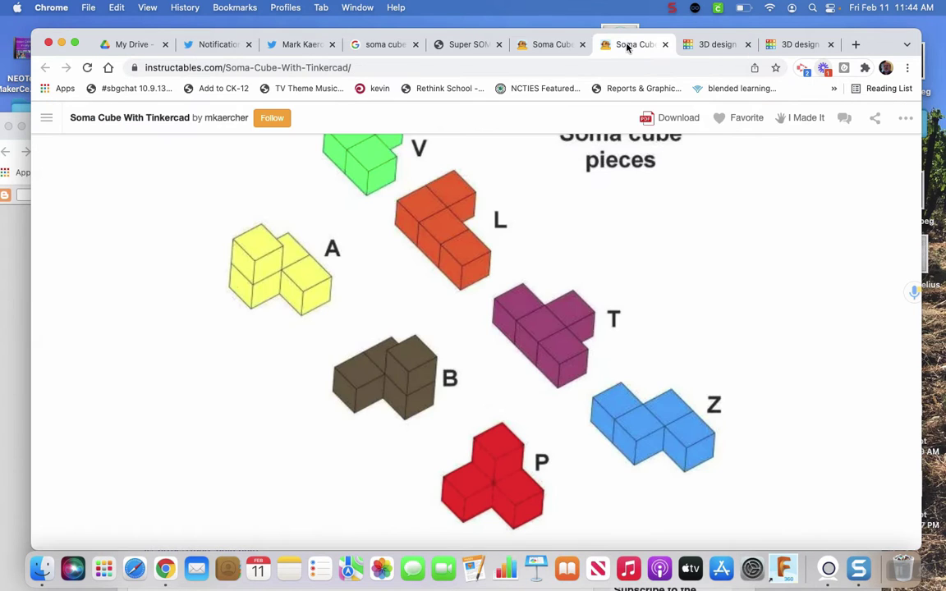
{"action": "left_click", "coordinate": [633, 44]}
{"action": "left_click", "coordinate": [703, 46]}
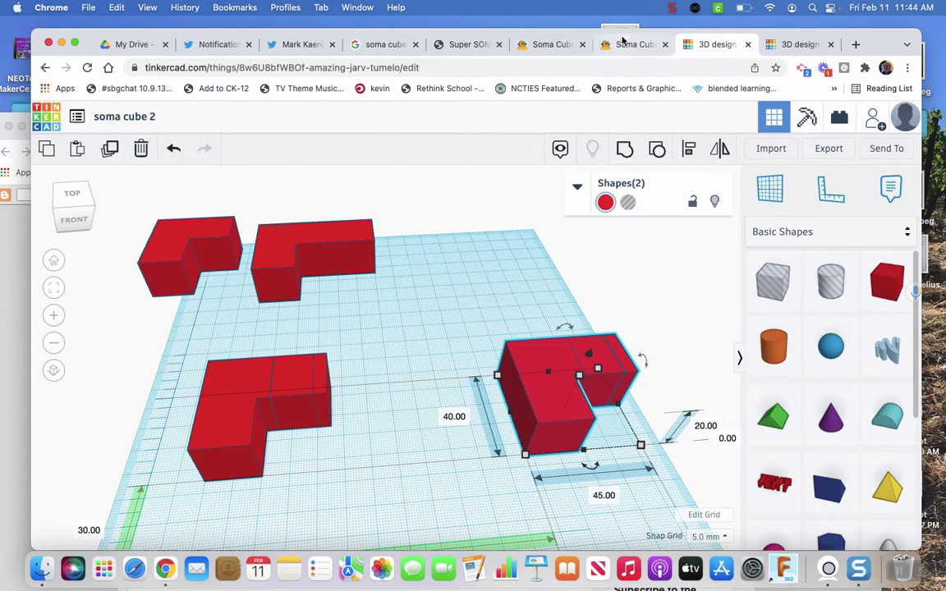
Step: Reposition the corner cube to form a T, group the four cubes, and set the T in the back row
{"action": "left_click", "coordinate": [323, 371]}
{"action": "key", "text": "Left"}
{"action": "key", "text": "Left"}
{"action": "key", "text": "Left"}
{"action": "key", "text": "Left"}
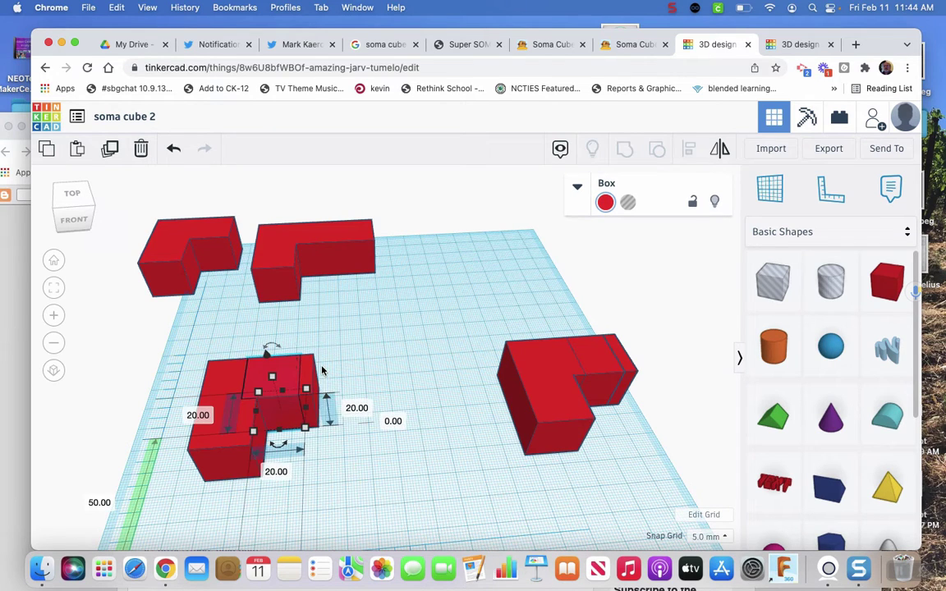
{"action": "key", "text": "Left"}
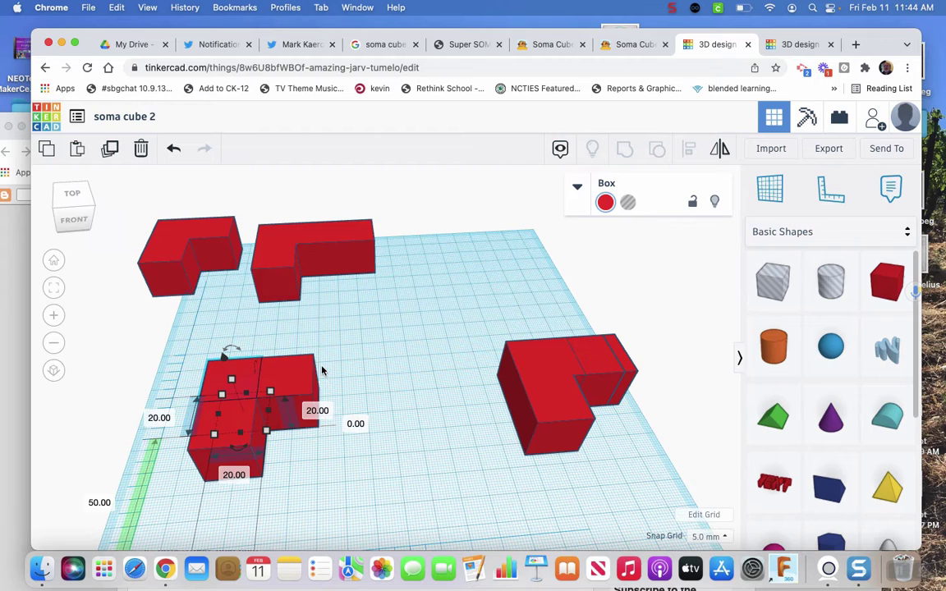
{"action": "key", "text": "Up"}
{"action": "key", "text": "Up"}
{"action": "key", "text": "Up"}
{"action": "key", "text": "Up"}
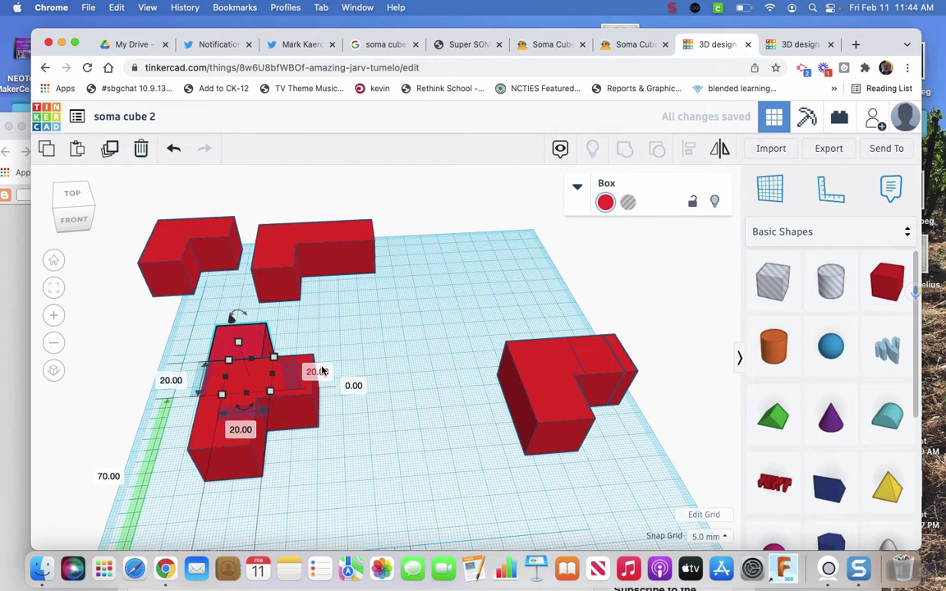
{"action": "left_click", "coordinate": [359, 351]}
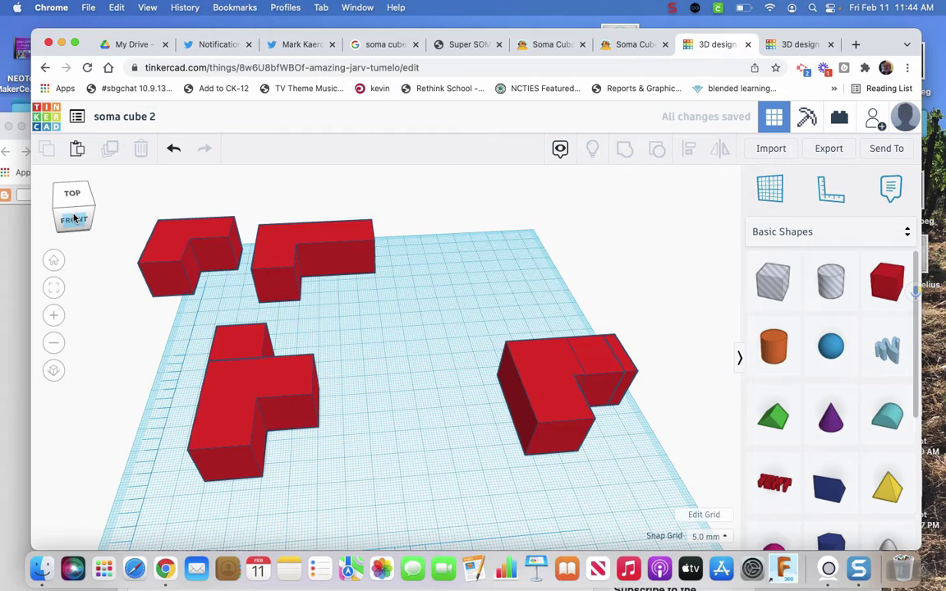
{"action": "left_click_drag", "start_coordinate": [73, 219], "coordinate": [186, 303]}
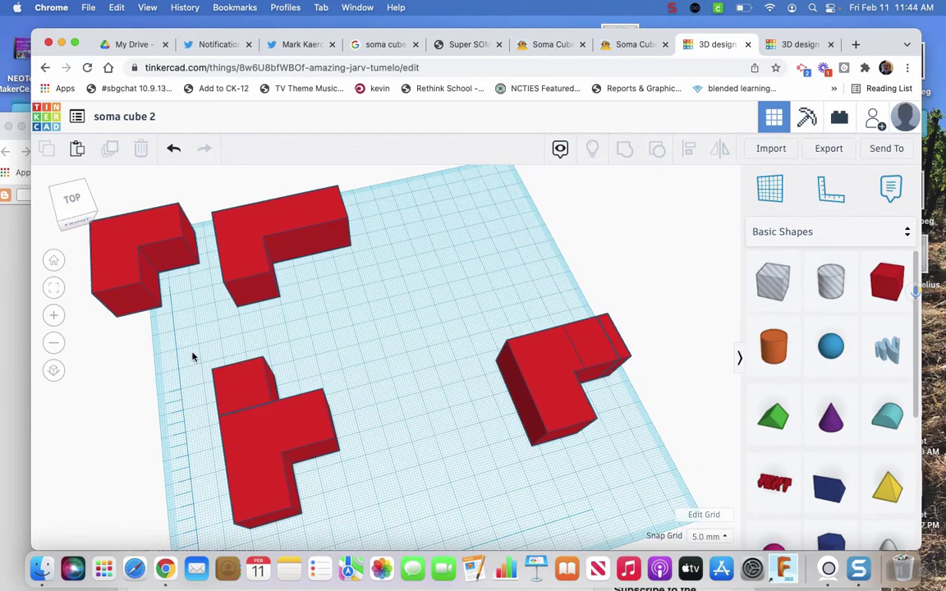
{"action": "left_click_drag", "start_coordinate": [192, 353], "coordinate": [351, 513]}
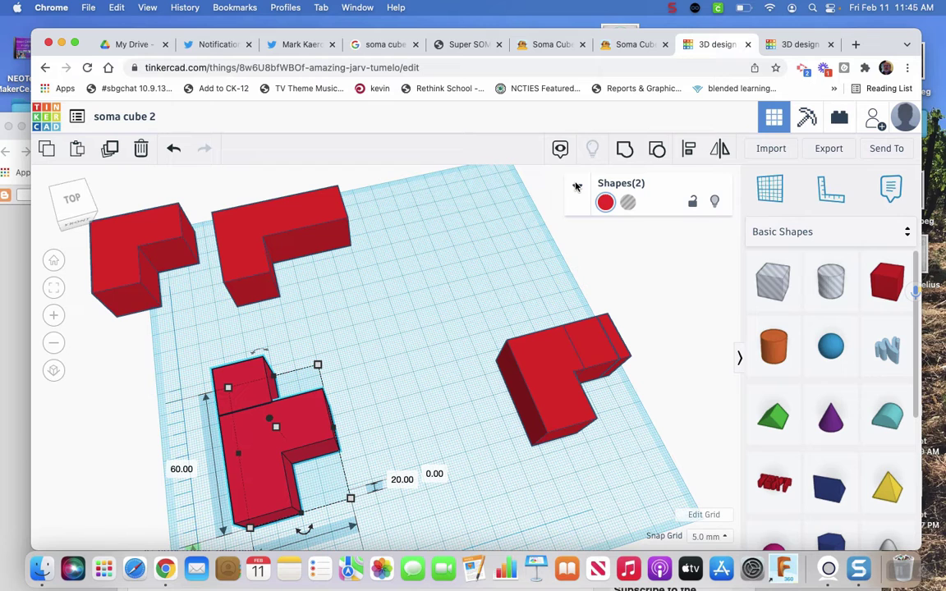
{"action": "left_click", "coordinate": [624, 151]}
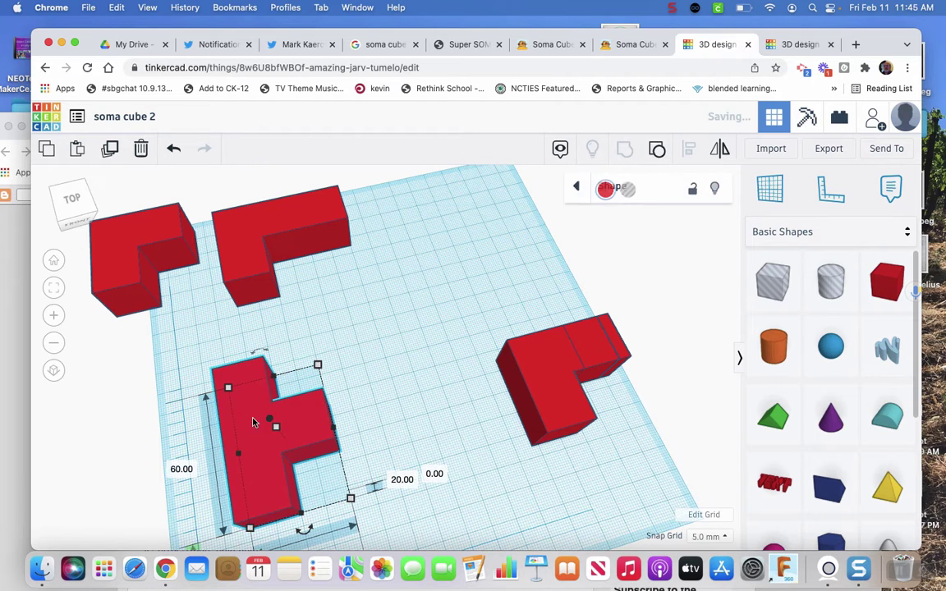
{"action": "left_click_drag", "start_coordinate": [225, 389], "coordinate": [371, 203]}
Step: Duplicate the front-right L-piece and shift the copy to the left
{"action": "left_click", "coordinate": [484, 317]}
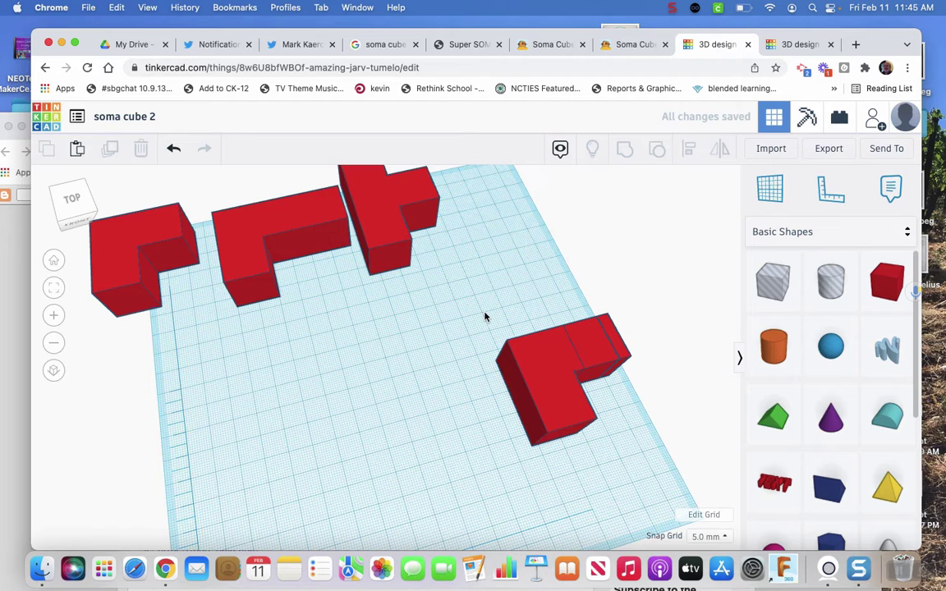
{"action": "left_click_drag", "start_coordinate": [488, 316], "coordinate": [665, 444]}
{"action": "key", "text": "ctrl+z"}
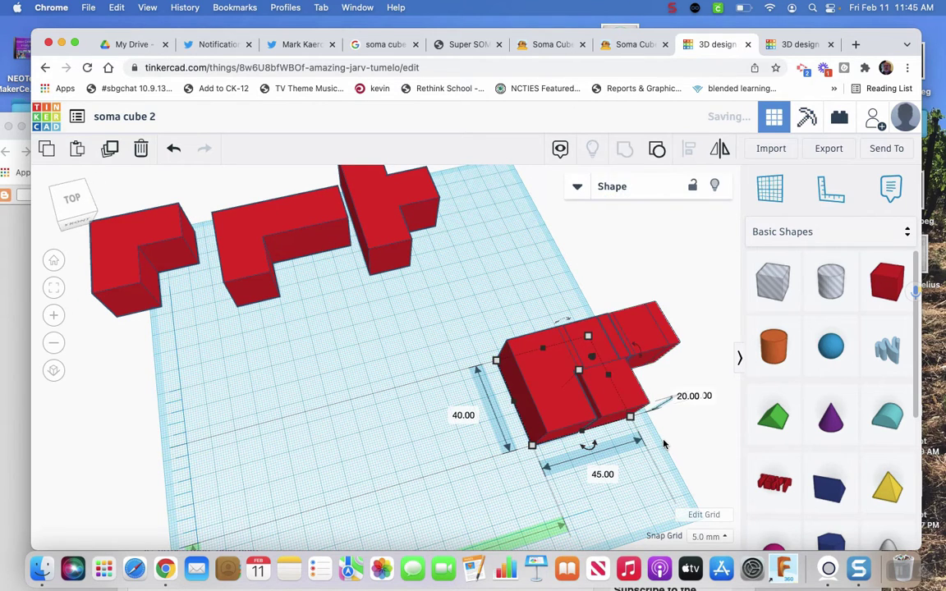
{"action": "key", "text": "ctrl+shift+z"}
{"action": "key", "text": "ctrl+d"}
{"action": "key", "text": "Left"}
{"action": "key", "text": "Left"}
{"action": "key", "text": "Left"}
{"action": "key", "text": "Left"}
{"action": "key", "text": "Left"}
{"action": "key", "text": "Left"}
{"action": "key", "text": "Left"}
{"action": "key", "text": "Left"}
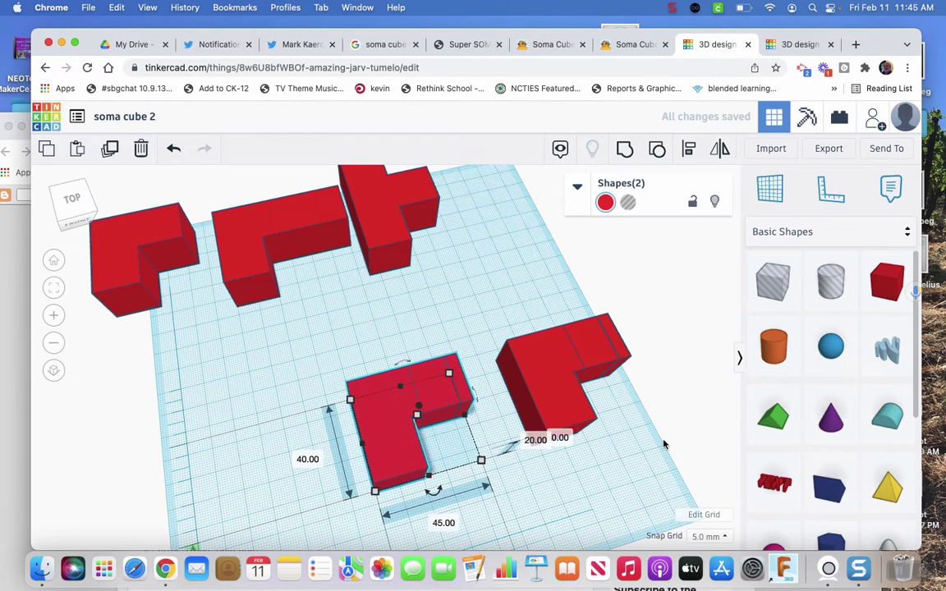
{"action": "key", "text": "Left"}
{"action": "key", "text": "Left"}
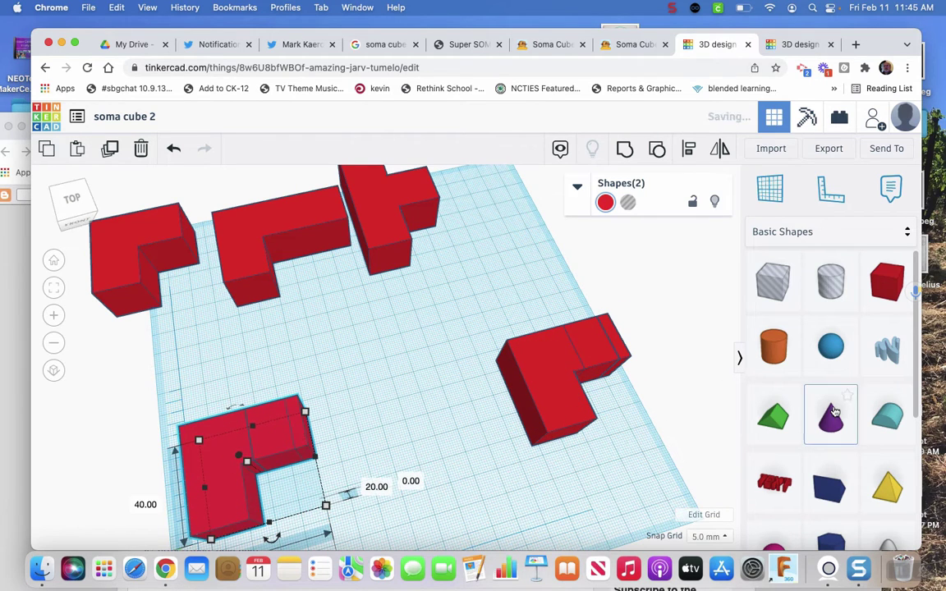
Step: Slide a cube beside the L to make a 60 x 40 mm Z, group it, and move it to the back row
{"action": "left_click", "coordinate": [612, 335]}
{"action": "key", "text": "Left"}
{"action": "key", "text": "Left"}
{"action": "key", "text": "Left"}
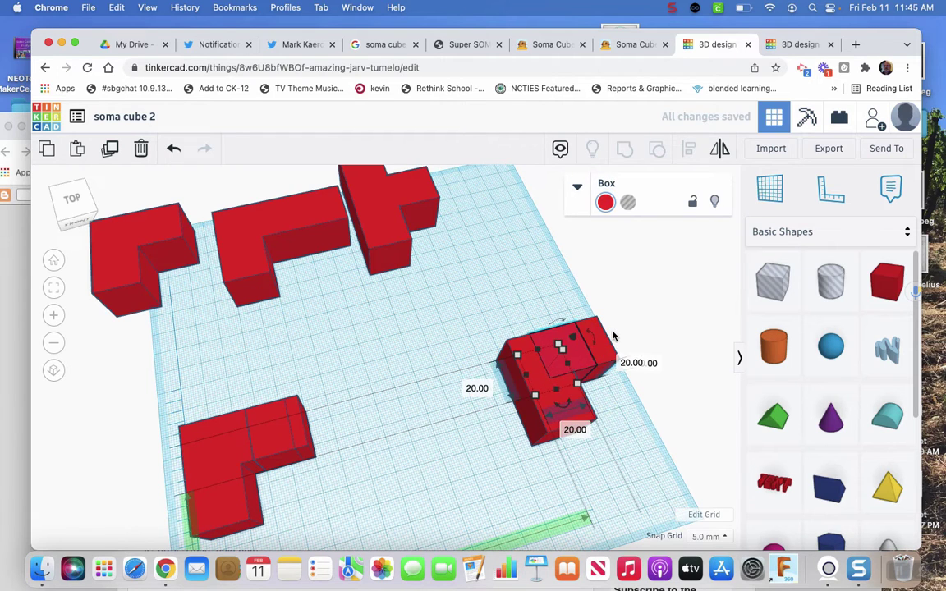
{"action": "key", "text": "Down"}
{"action": "key", "text": "Down"}
{"action": "key", "text": "Down"}
{"action": "key", "text": "Down"}
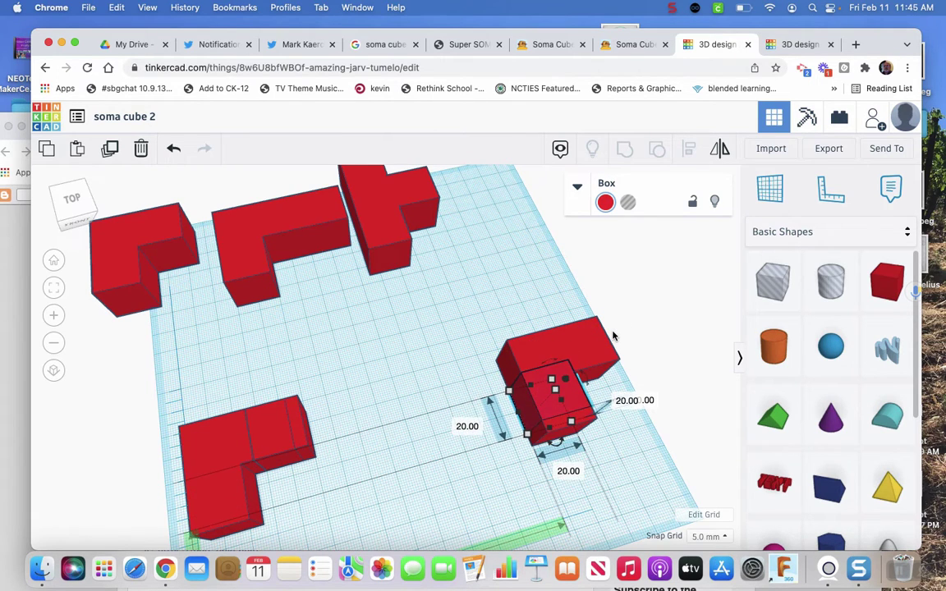
{"action": "key", "text": "Left"}
{"action": "key", "text": "Left"}
{"action": "key", "text": "Left"}
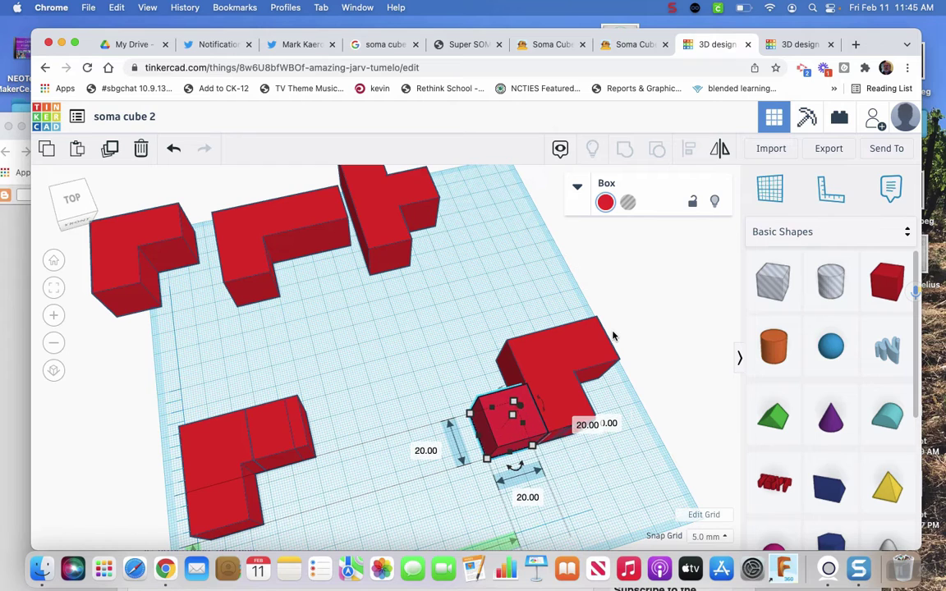
{"action": "left_click", "coordinate": [616, 44]}
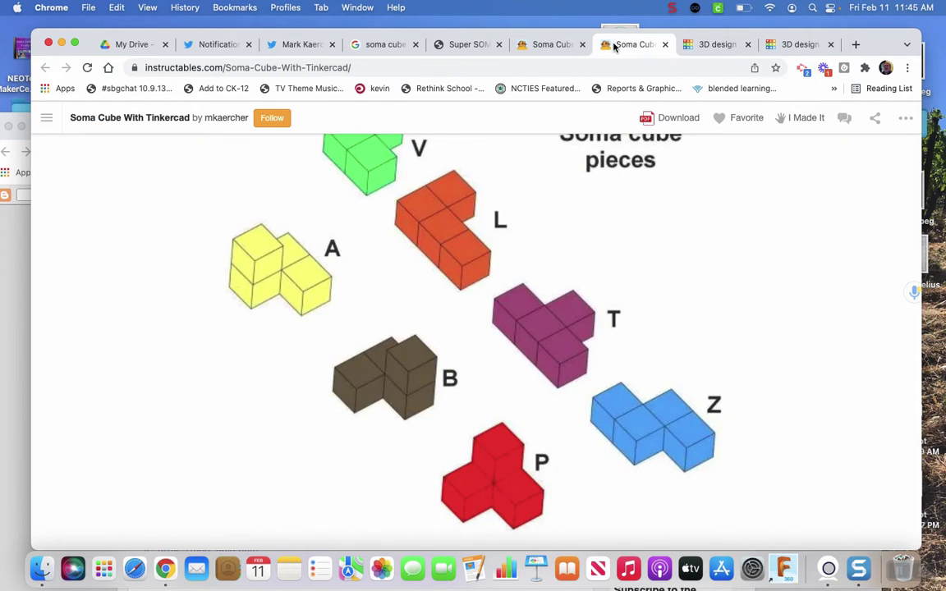
{"action": "left_click", "coordinate": [710, 46]}
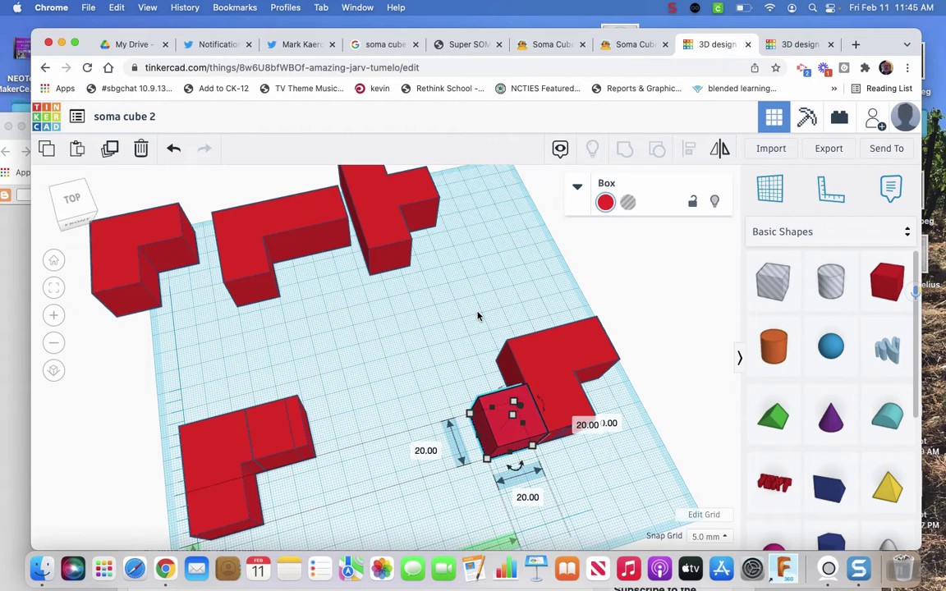
{"action": "left_click_drag", "start_coordinate": [450, 311], "coordinate": [640, 458]}
{"action": "left_click", "coordinate": [624, 148]}
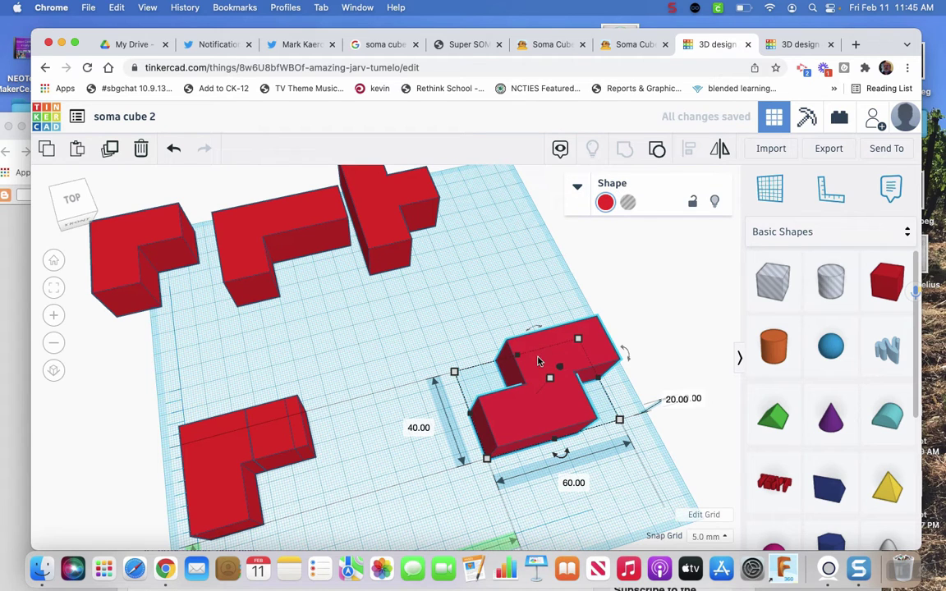
{"action": "left_click_drag", "start_coordinate": [535, 363], "coordinate": [450, 162]}
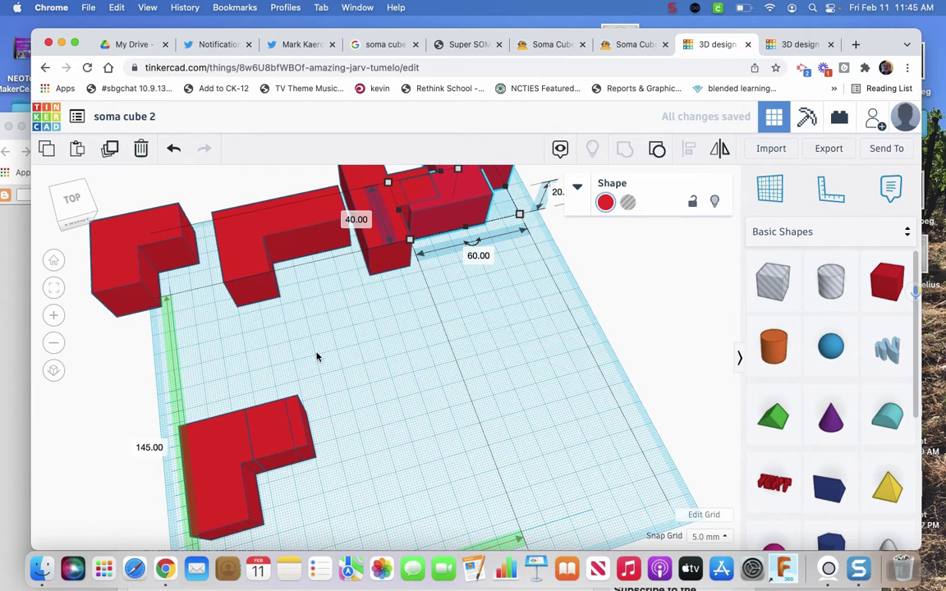
{"action": "left_click_drag", "start_coordinate": [313, 380], "coordinate": [160, 535]}
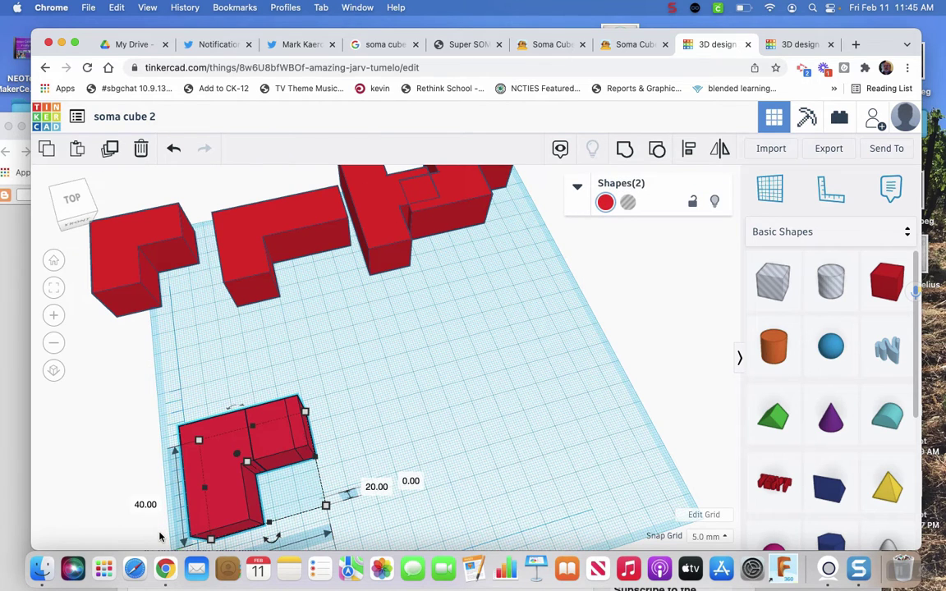
Step: Duplicate the front-left L-piece and move the copy to the right
{"action": "key", "text": "ctrl+d"}
{"action": "key", "text": "Right"}
{"action": "key", "text": "Right"}
{"action": "key", "text": "Right"}
{"action": "key", "text": "Right"}
{"action": "key", "text": "Right"}
{"action": "key", "text": "Right"}
{"action": "key", "text": "Right"}
{"action": "key", "text": "Right"}
{"action": "key", "text": "Right"}
{"action": "key", "text": "Right"}
{"action": "key", "text": "Right"}
{"action": "key", "text": "Right"}
{"action": "key", "text": "Right"}
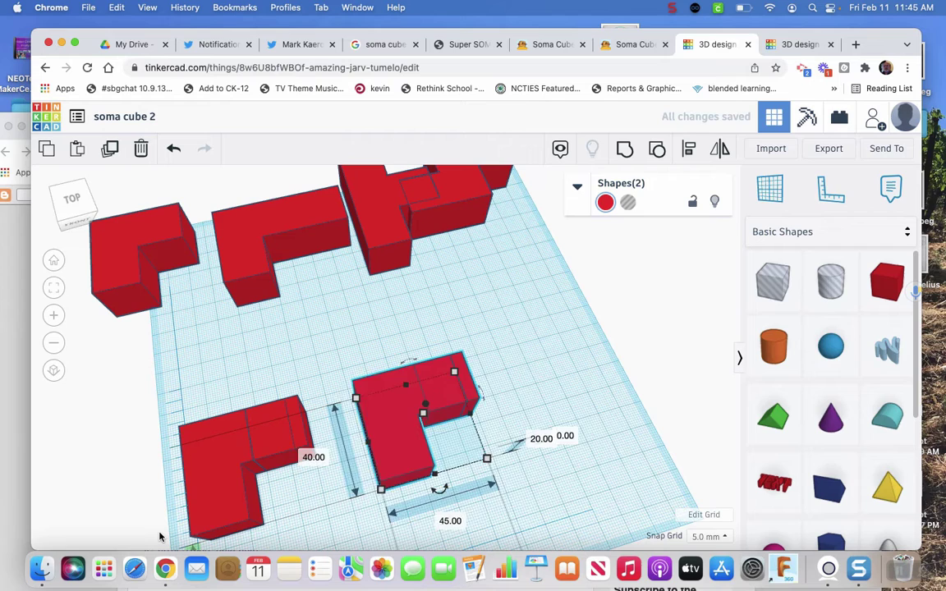
{"action": "key", "text": "Right"}
{"action": "key", "text": "Right"}
{"action": "key", "text": "Right"}
{"action": "key", "text": "Right"}
{"action": "key", "text": "Right"}
{"action": "key", "text": "Right"}
{"action": "key", "text": "Right"}
{"action": "key", "text": "Right"}
{"action": "key", "text": "Right"}
{"action": "key", "text": "Right"}
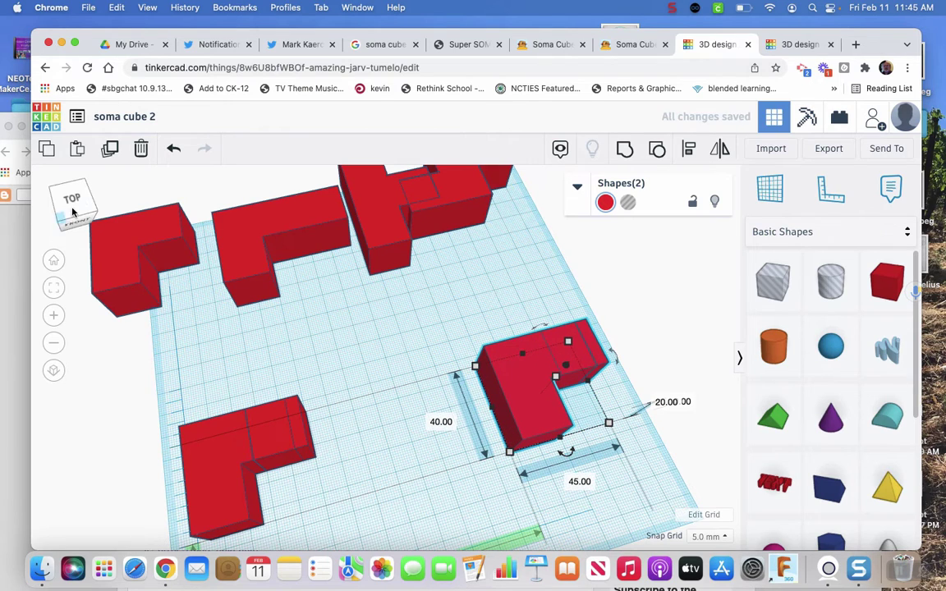
{"action": "left_click", "coordinate": [72, 212]}
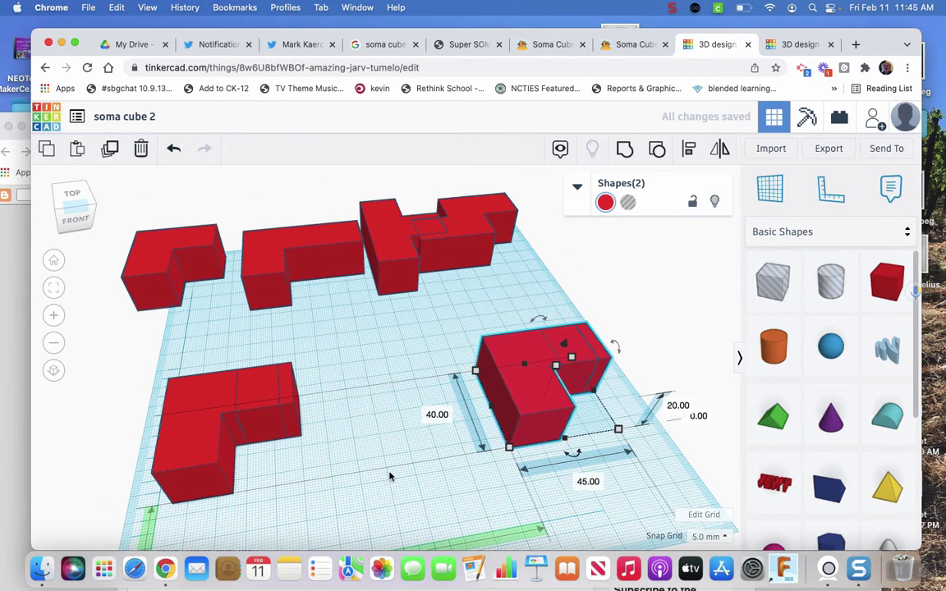
Step: Raise one cube 20 mm off the workplane and slide it onto the L-piece
{"action": "left_click", "coordinate": [292, 388]}
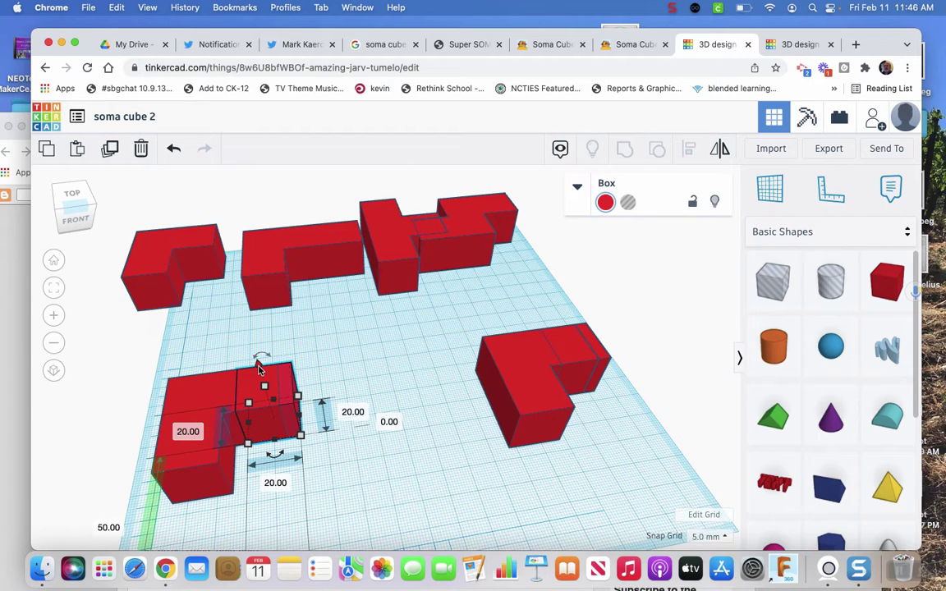
{"action": "left_click", "coordinate": [258, 367]}
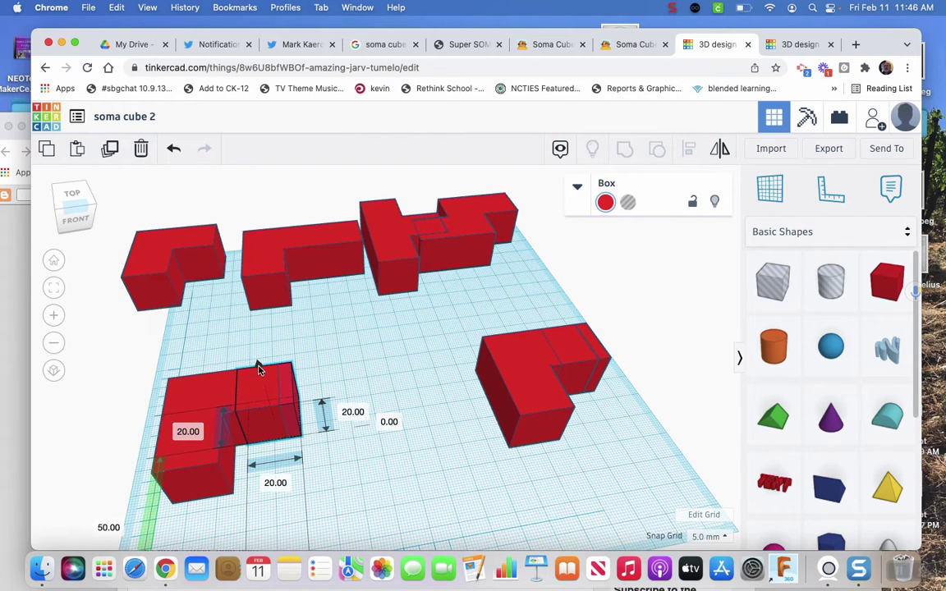
{"action": "left_click", "coordinate": [389, 422]}
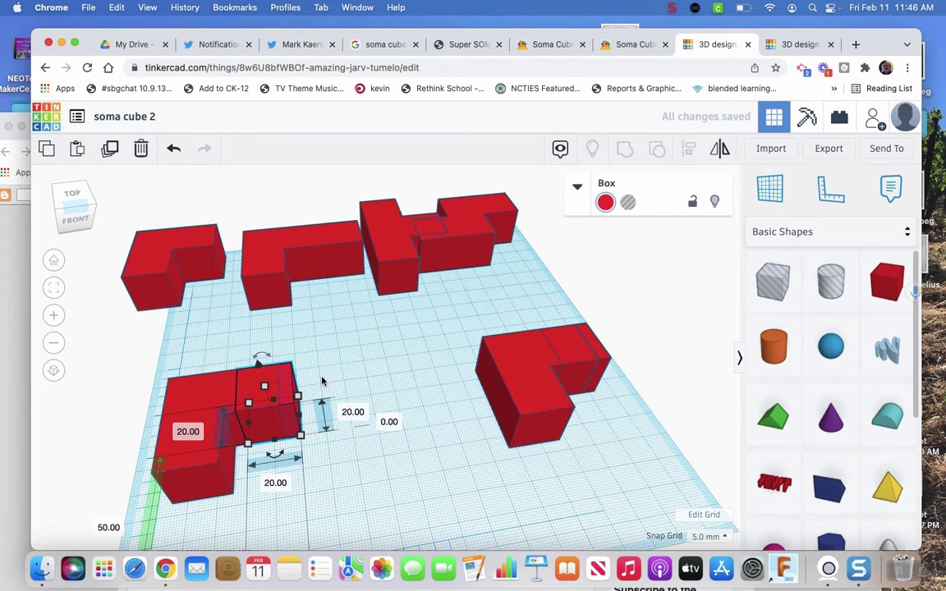
{"action": "left_click", "coordinate": [259, 367]}
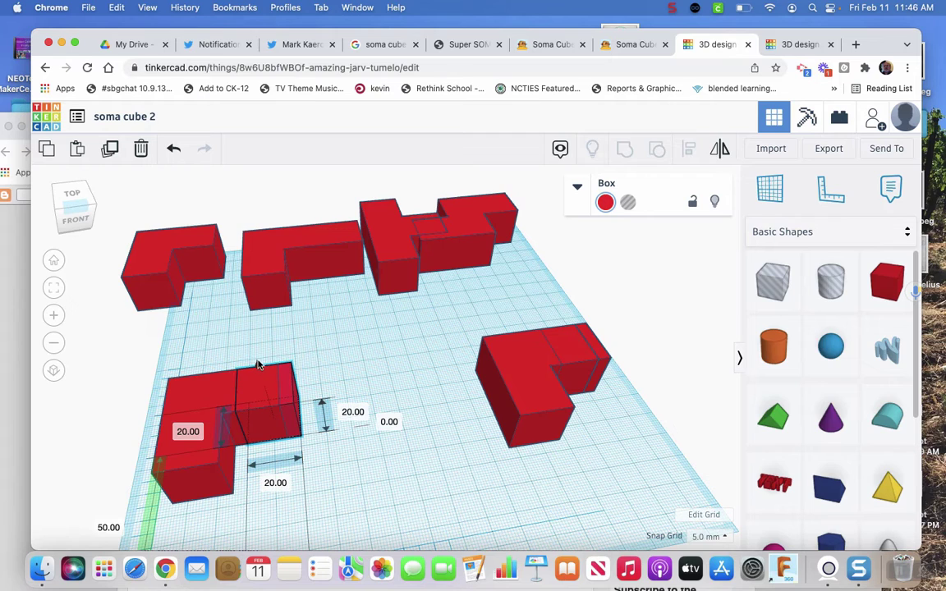
{"action": "left_click_drag", "start_coordinate": [259, 365], "coordinate": [251, 330]}
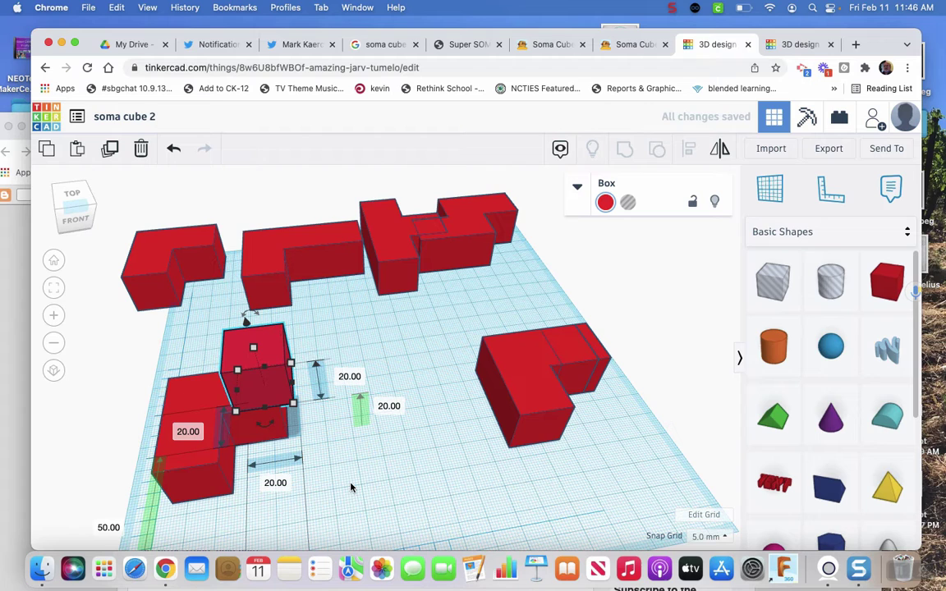
{"action": "key", "text": "Left"}
{"action": "key", "text": "Left"}
{"action": "key", "text": "Left"}
{"action": "key", "text": "Left"}
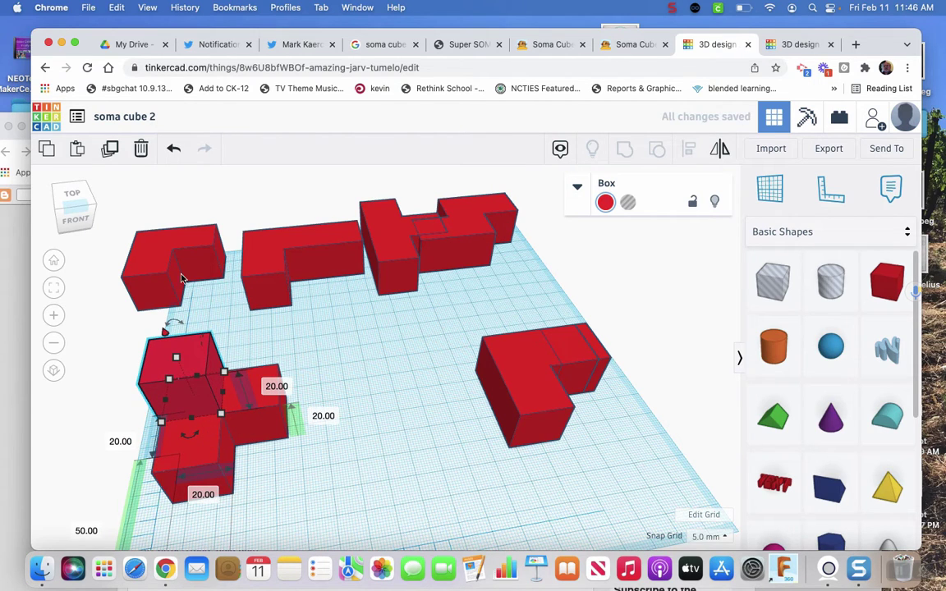
Step: Group the raised cube with the L into a 40 x 40 mm piece and move it to the back right
{"action": "mouse_move", "coordinate": [71, 206]}
{"action": "left_mouse_down"}
{"action": "mouse_move", "coordinate": [89, 206]}
{"action": "mouse_move", "coordinate": [72, 215]}
{"action": "left_mouse_up"}
{"action": "left_click", "coordinate": [88, 208]}
{"action": "left_click", "coordinate": [88, 208]}
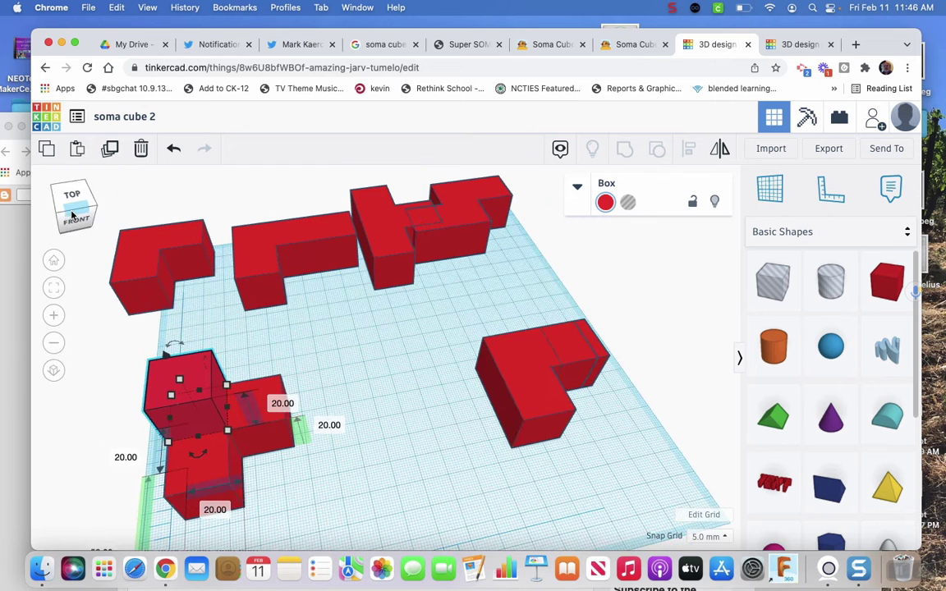
{"action": "left_click", "coordinate": [305, 350]}
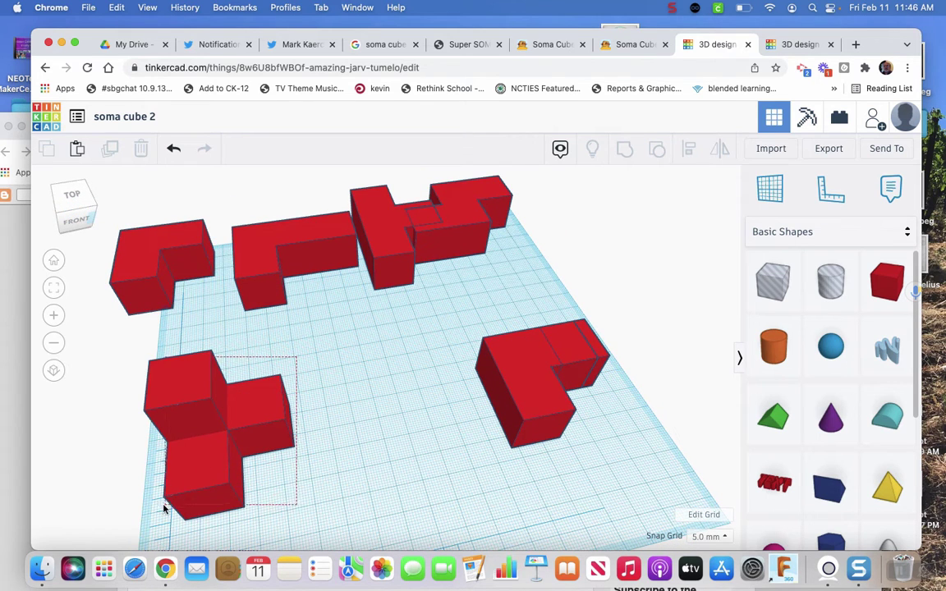
{"action": "left_click_drag", "start_coordinate": [154, 517], "coordinate": [300, 355]}
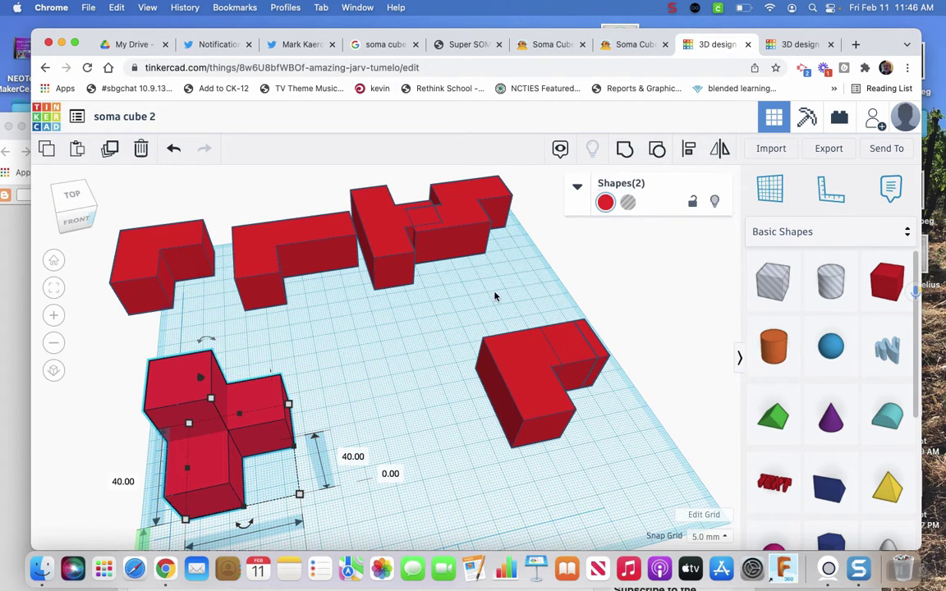
{"action": "left_click", "coordinate": [622, 150]}
{"action": "left_click_drag", "start_coordinate": [254, 400], "coordinate": [587, 209]}
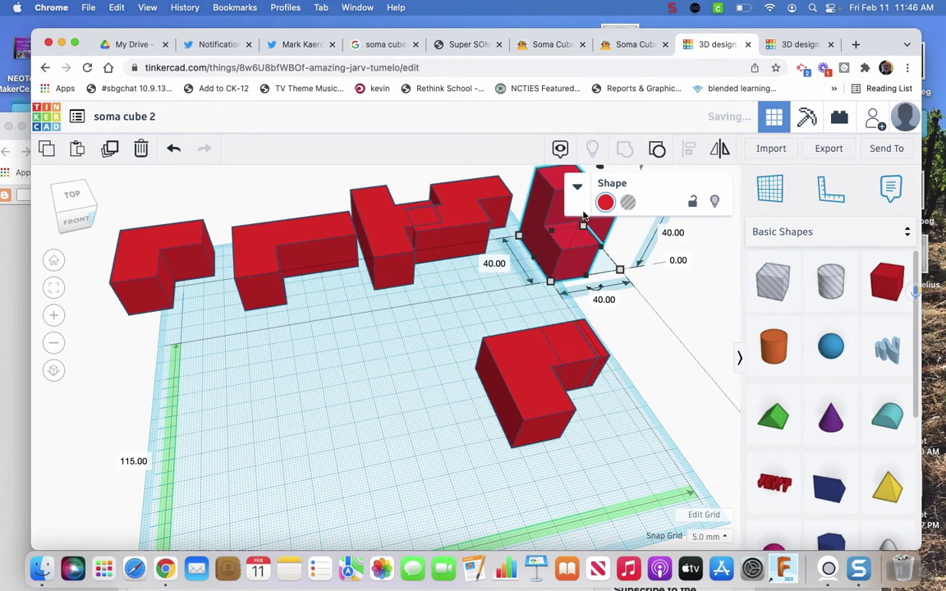
{"action": "left_click", "coordinate": [450, 330]}
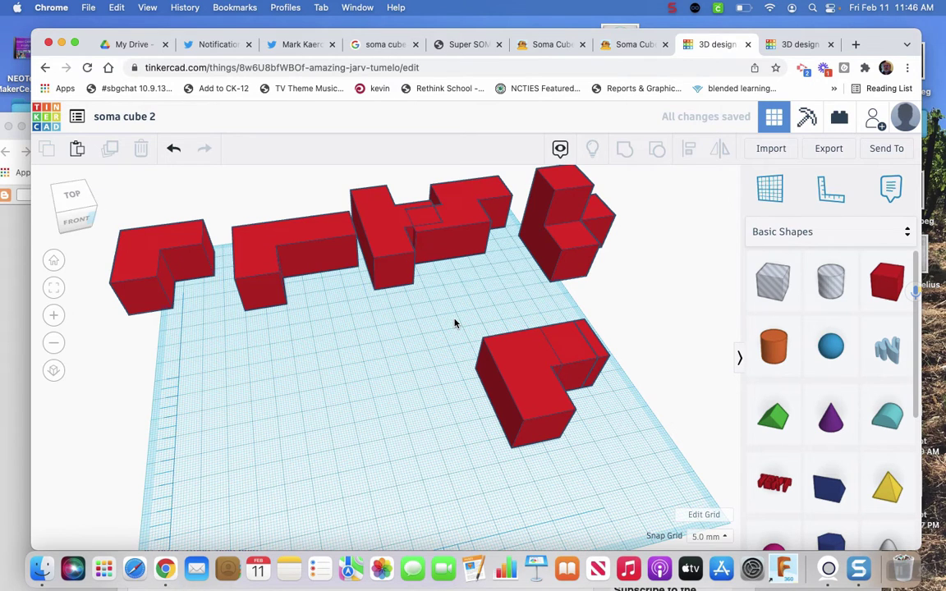
Step: Select the right L-piece and undo its last two changes
{"action": "left_click_drag", "start_coordinate": [454, 323], "coordinate": [629, 493]}
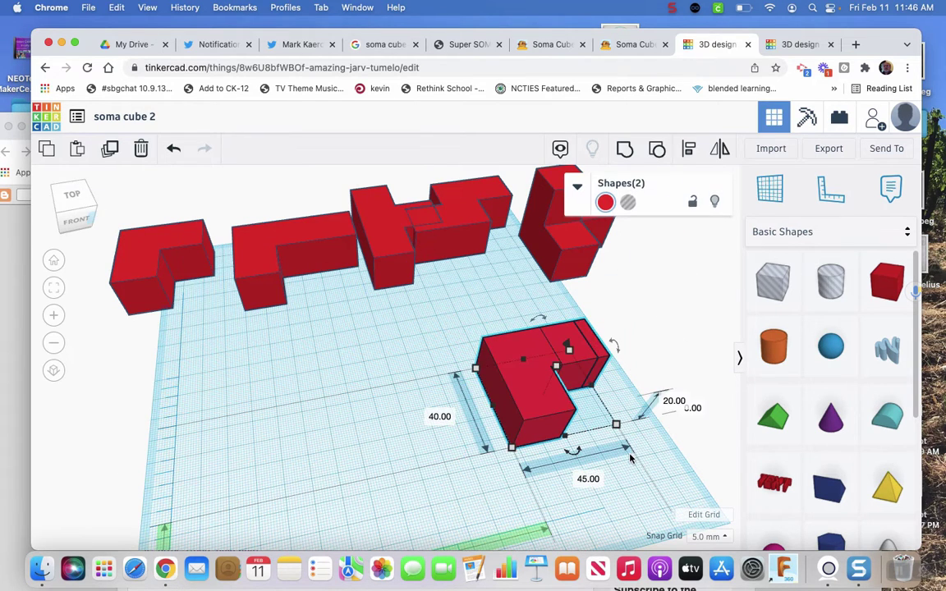
{"action": "key", "text": "ctrl+z"}
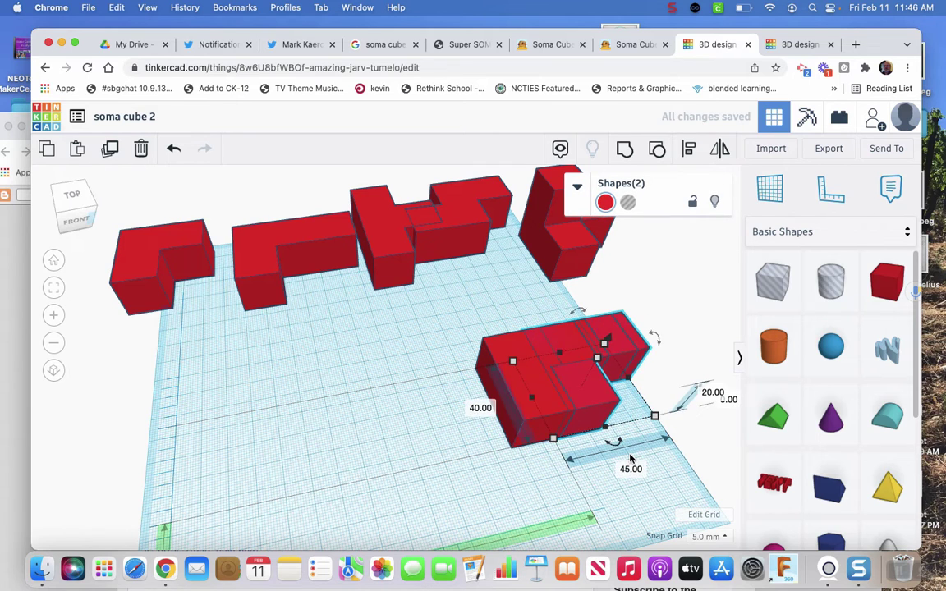
{"action": "key", "text": "ctrl+z"}
{"action": "key", "text": "ctrl+z"}
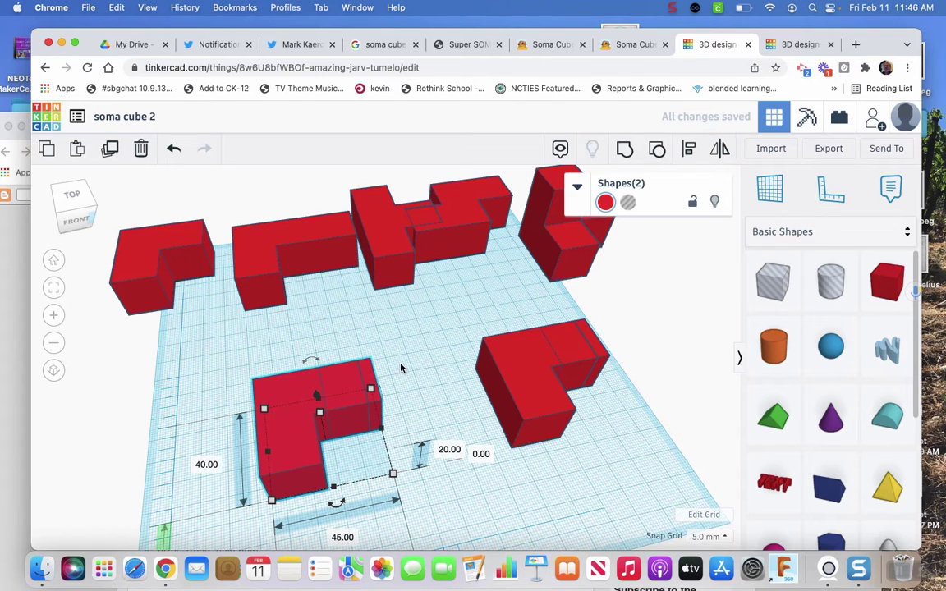
{"action": "key", "text": "Escape"}
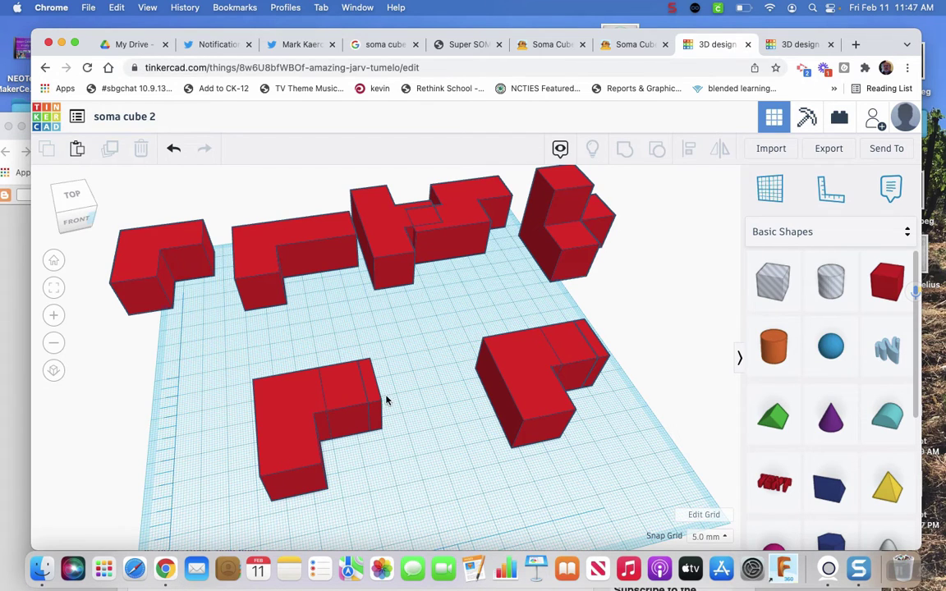
Step: Raise one cube of the L-piece to 20 mm elevation and nudge it one grid step left
{"action": "left_click", "coordinate": [370, 378]}
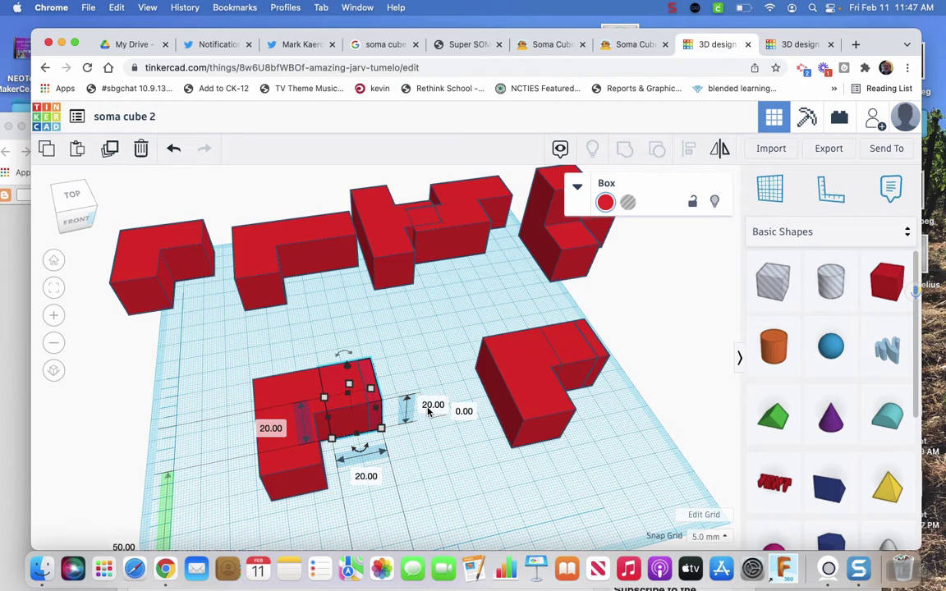
{"action": "left_click", "coordinate": [464, 412]}
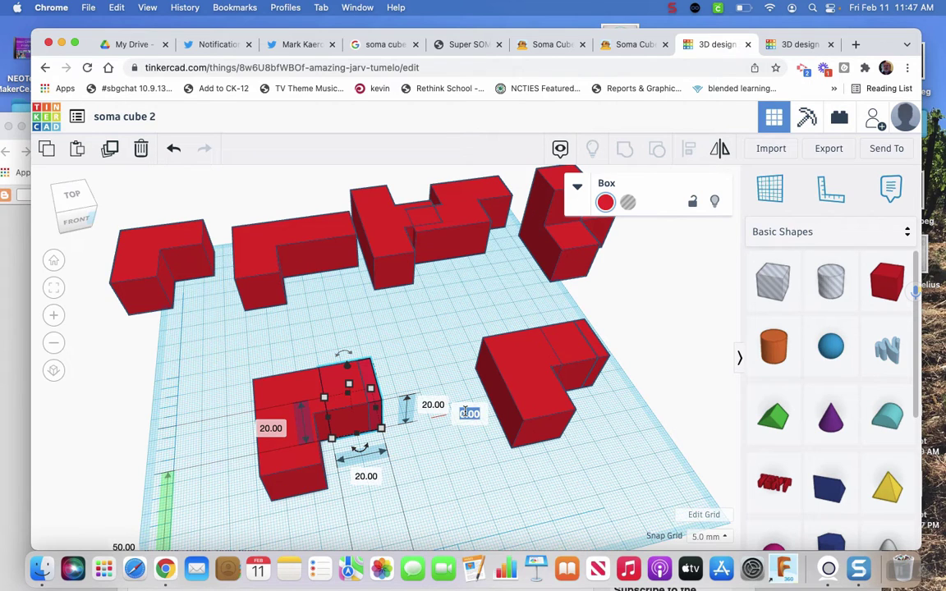
{"action": "type", "text": "20"}
{"action": "key", "text": "Return"}
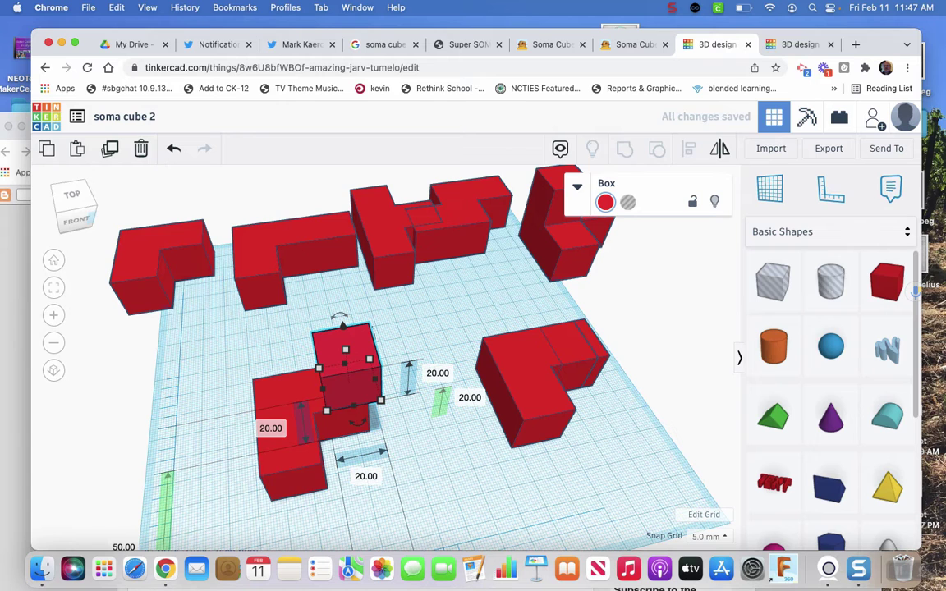
{"action": "key", "text": "Left"}
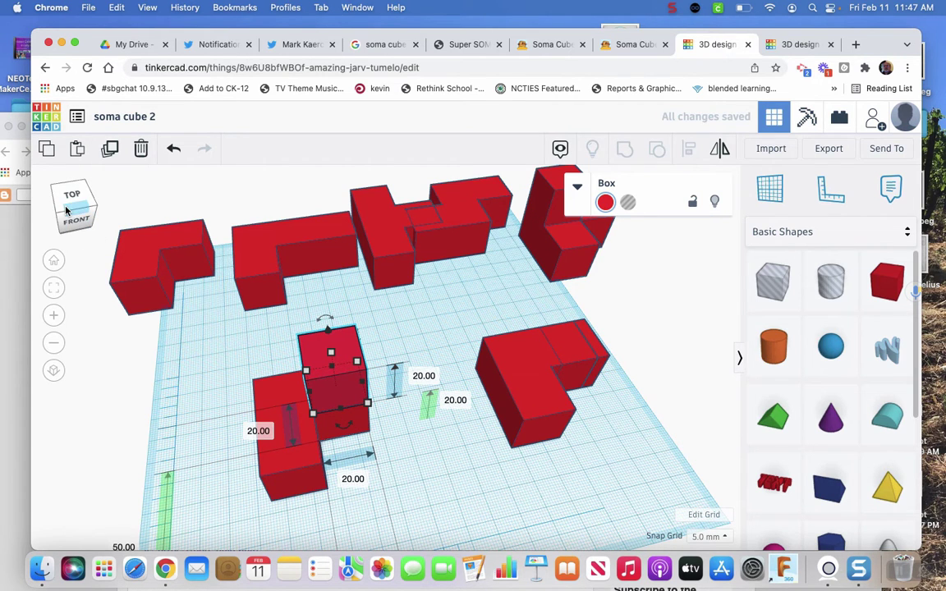
{"action": "mouse_move", "coordinate": [58, 215]}
{"action": "left_mouse_down"}
{"action": "mouse_move", "coordinate": [82, 204]}
{"action": "mouse_move", "coordinate": [54, 208]}
{"action": "mouse_move", "coordinate": [63, 211]}
{"action": "left_mouse_up"}
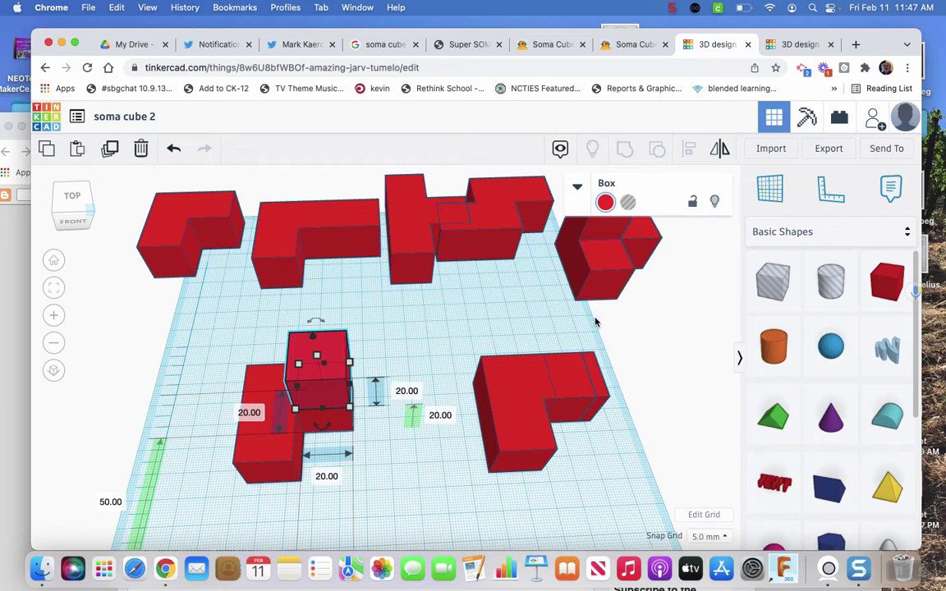
{"action": "left_click", "coordinate": [597, 366]}
Step: Raise a box of the right L piece to 20 mm and nudge it into place on the L
{"action": "left_click", "coordinate": [595, 371]}
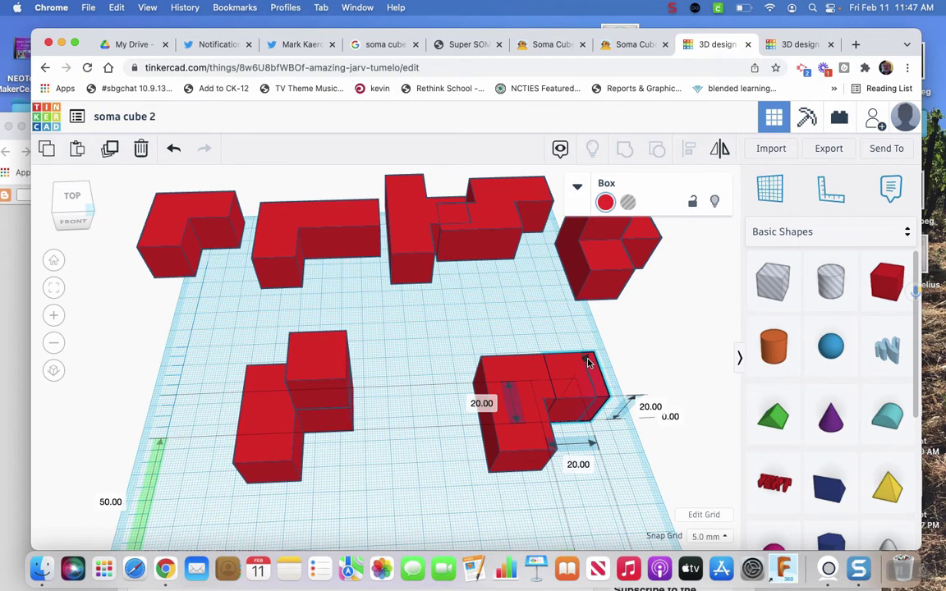
{"action": "left_click", "coordinate": [672, 417]}
{"action": "type", "text": "2"}
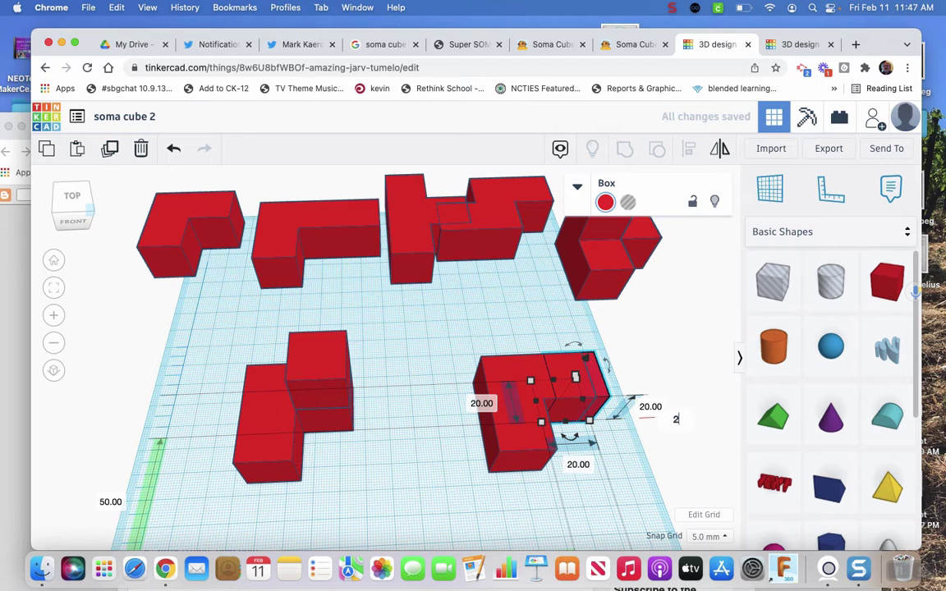
{"action": "type", "text": "0"}
{"action": "key", "text": "Return"}
{"action": "key", "text": "Left"}
{"action": "key", "text": "Left"}
{"action": "key", "text": "Left"}
{"action": "key", "text": "Left"}
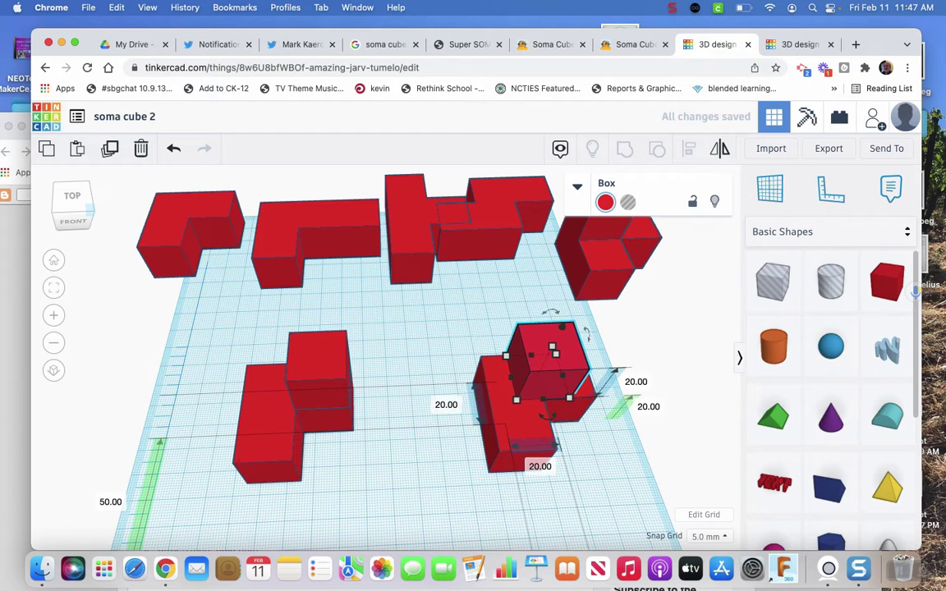
{"action": "key", "text": "Down"}
{"action": "key", "text": "Down"}
{"action": "key", "text": "Down"}
{"action": "key", "text": "Down"}
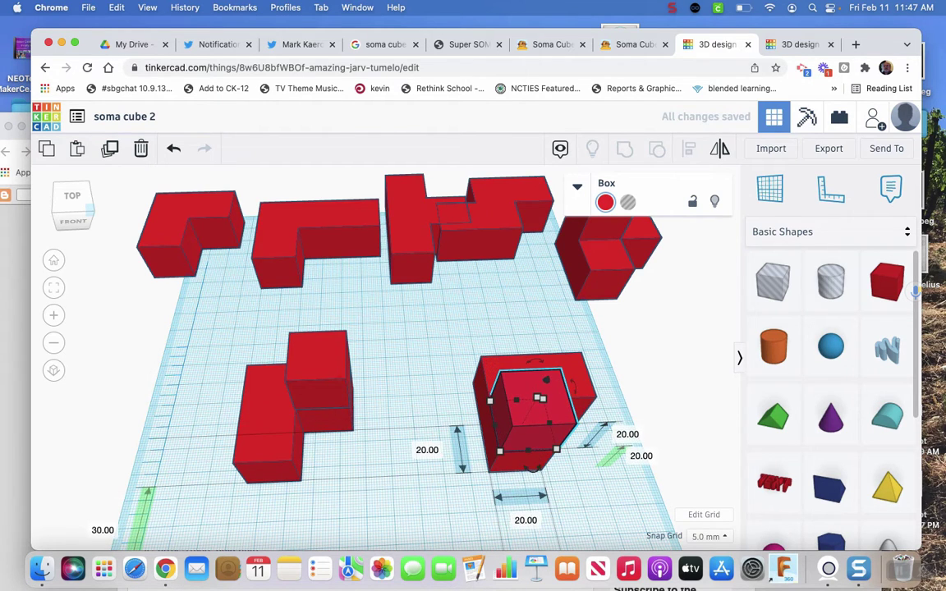
{"action": "key", "text": "Down"}
{"action": "key", "text": "Down"}
{"action": "key", "text": "Up"}
{"action": "key", "text": "Up"}
{"action": "key", "text": "Up"}
{"action": "key", "text": "Up"}
{"action": "key", "text": "Up"}
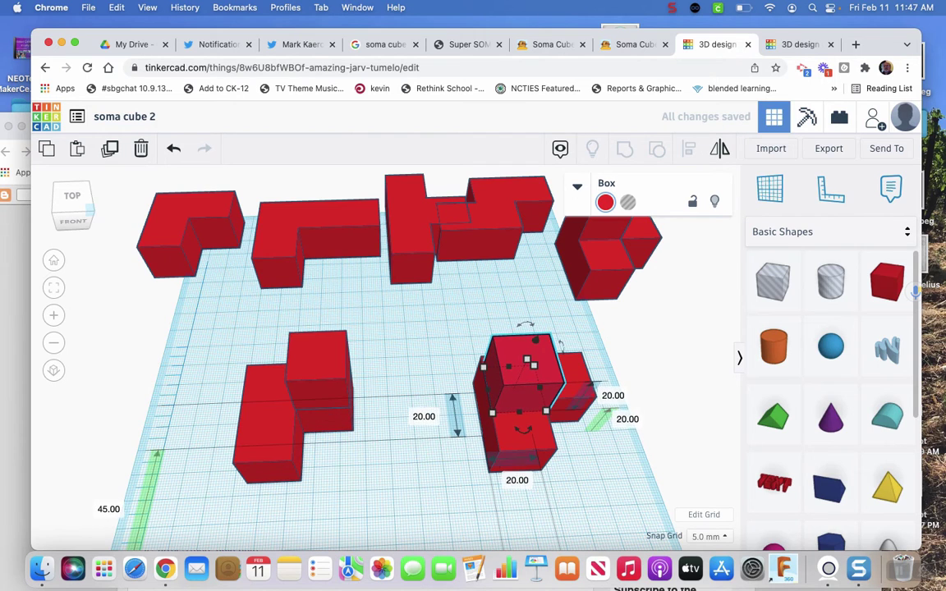
{"action": "key", "text": "Down"}
{"action": "key", "text": "Down"}
{"action": "key", "text": "Down"}
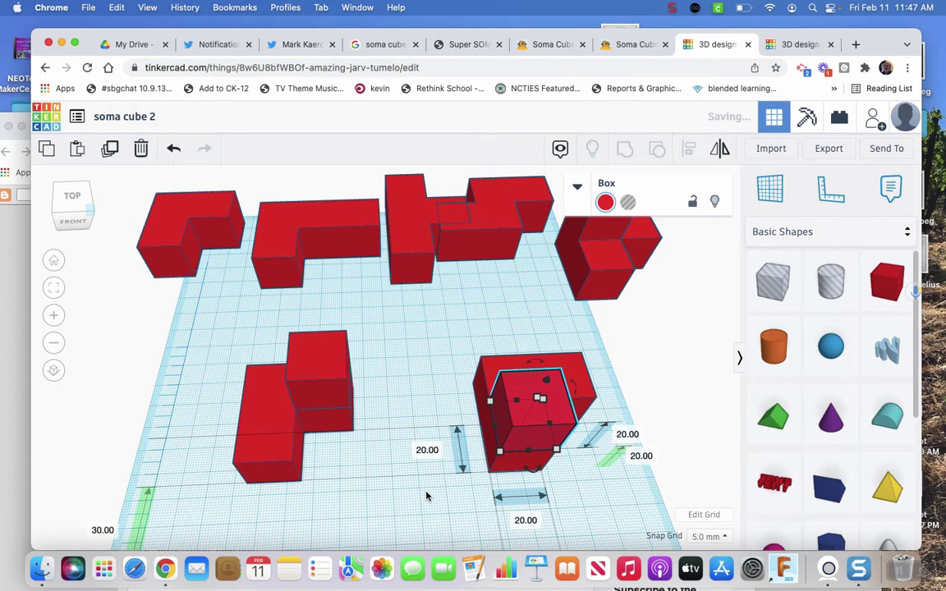
{"action": "left_click", "coordinate": [383, 516]}
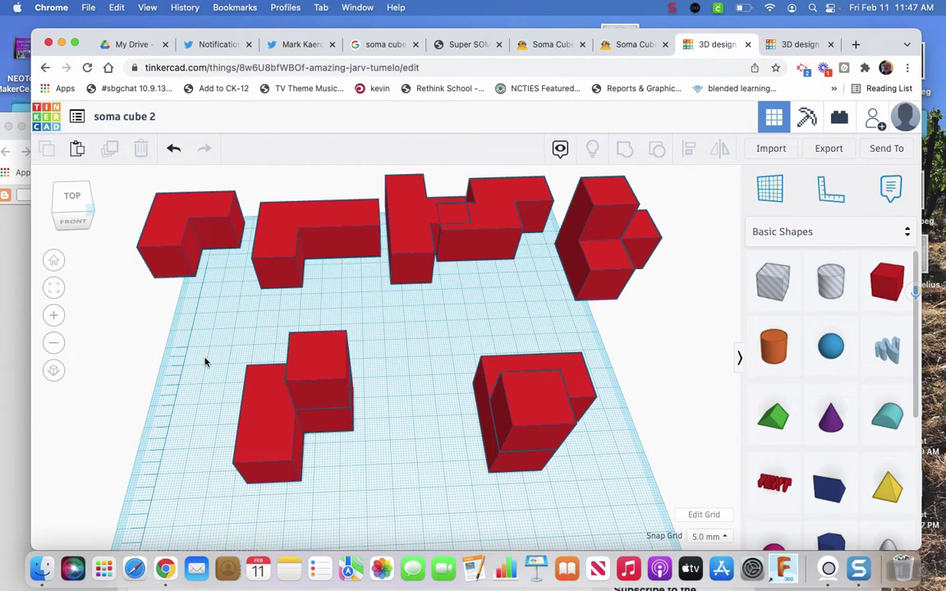
Step: Group the parts of the lower-left piece and of the right piece into single shapes
{"action": "left_click_drag", "start_coordinate": [212, 336], "coordinate": [374, 464]}
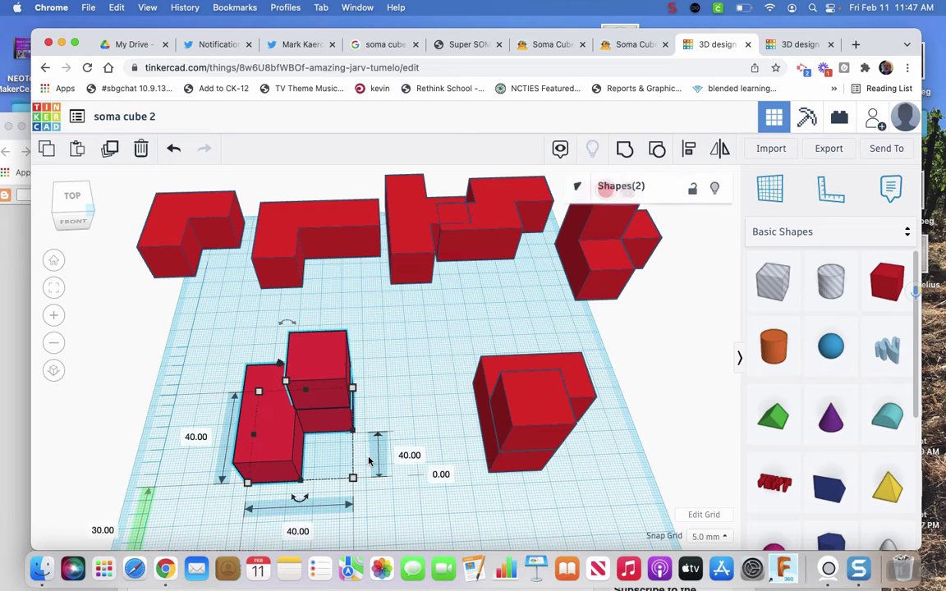
{"action": "left_click", "coordinate": [624, 148]}
{"action": "left_click_drag", "start_coordinate": [463, 349], "coordinate": [588, 466]}
{"action": "left_click", "coordinate": [624, 148]}
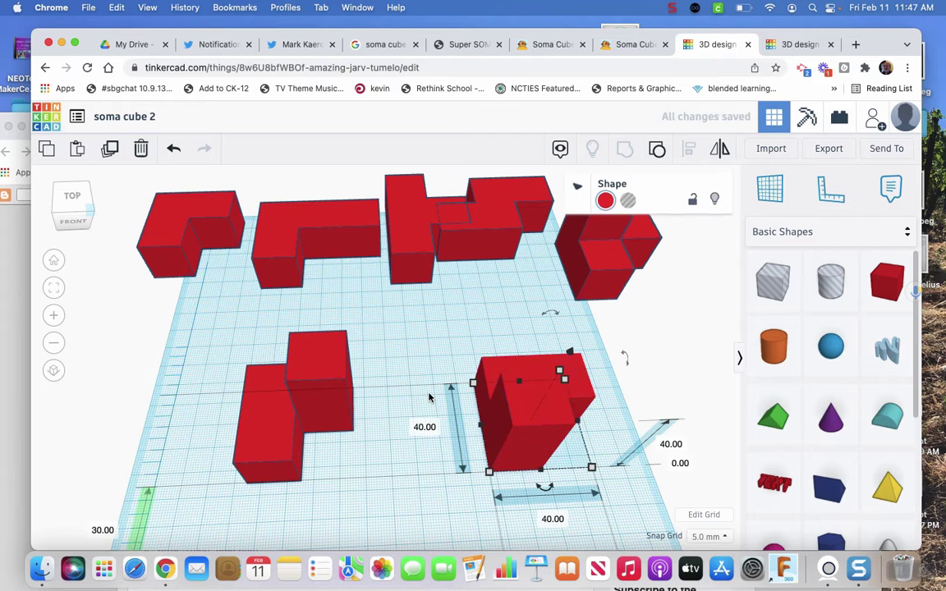
Step: Move the Z piece to the grid centre, another piece to bottom centre, the top-left L to front left
{"action": "left_click_drag", "start_coordinate": [492, 222], "coordinate": [431, 332]}
{"action": "left_click_drag", "start_coordinate": [596, 238], "coordinate": [395, 485]}
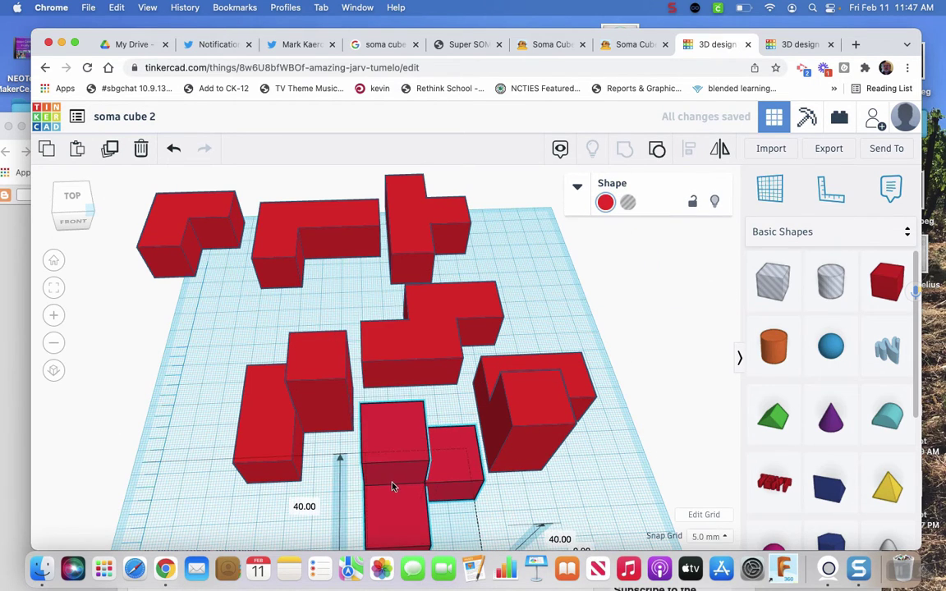
{"action": "left_click_drag", "start_coordinate": [175, 232], "coordinate": [174, 324]}
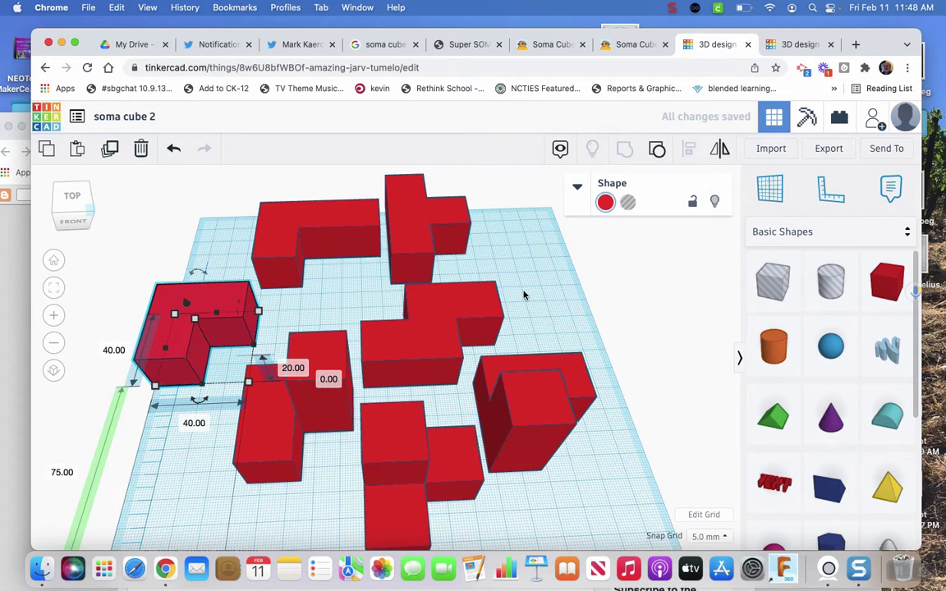
Step: Colour the top-centre L piece orange, the T piece yellow and the lower-left piece green
{"action": "left_click", "coordinate": [295, 218]}
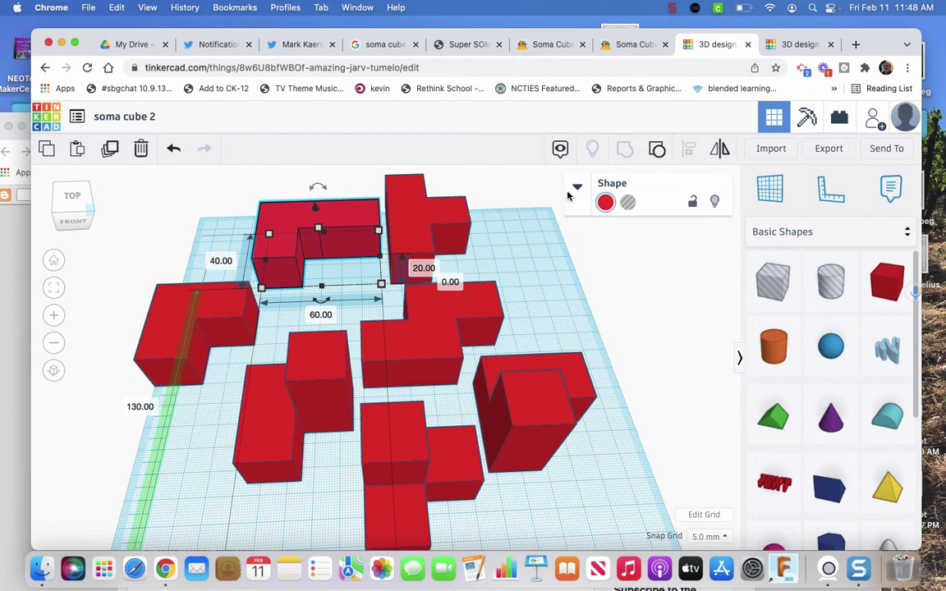
{"action": "left_click", "coordinate": [605, 202]}
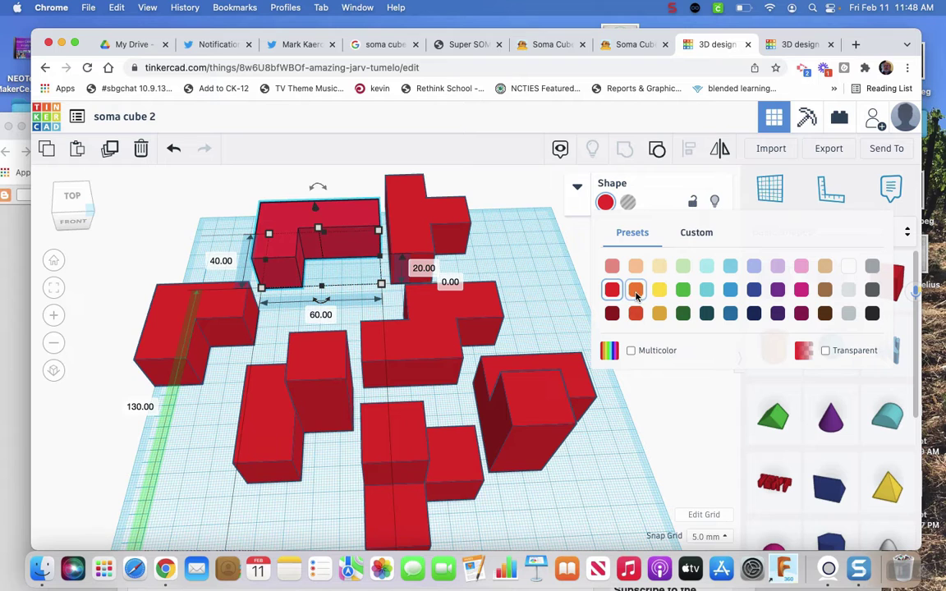
{"action": "left_click", "coordinate": [636, 313]}
{"action": "left_click", "coordinate": [405, 222]}
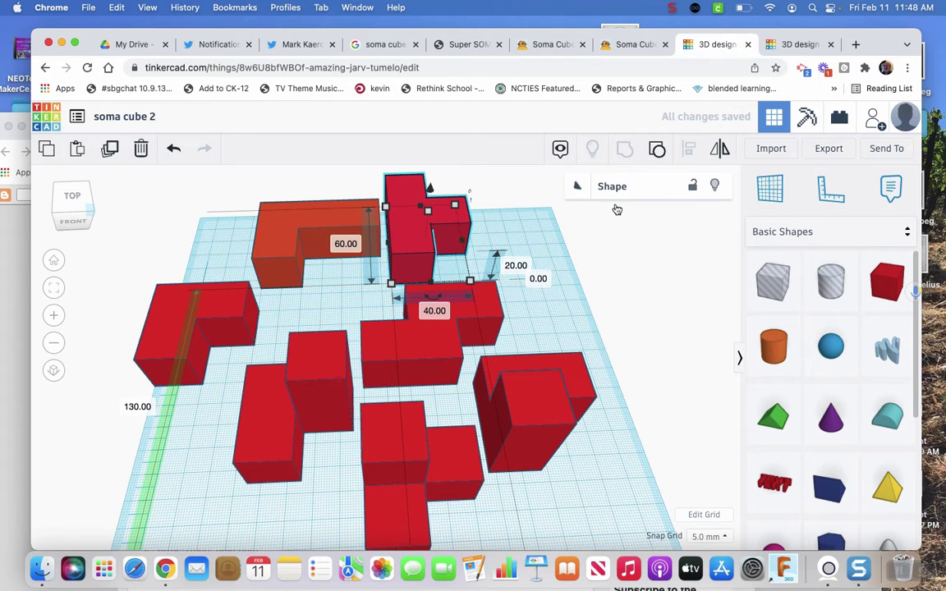
{"action": "left_click", "coordinate": [605, 202]}
{"action": "left_click", "coordinate": [658, 289]}
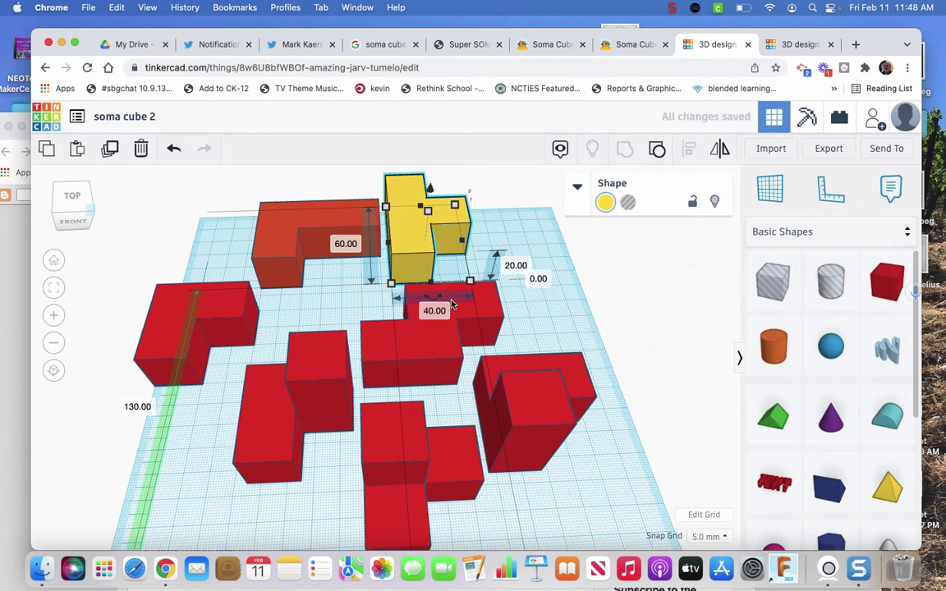
{"action": "left_click", "coordinate": [302, 376]}
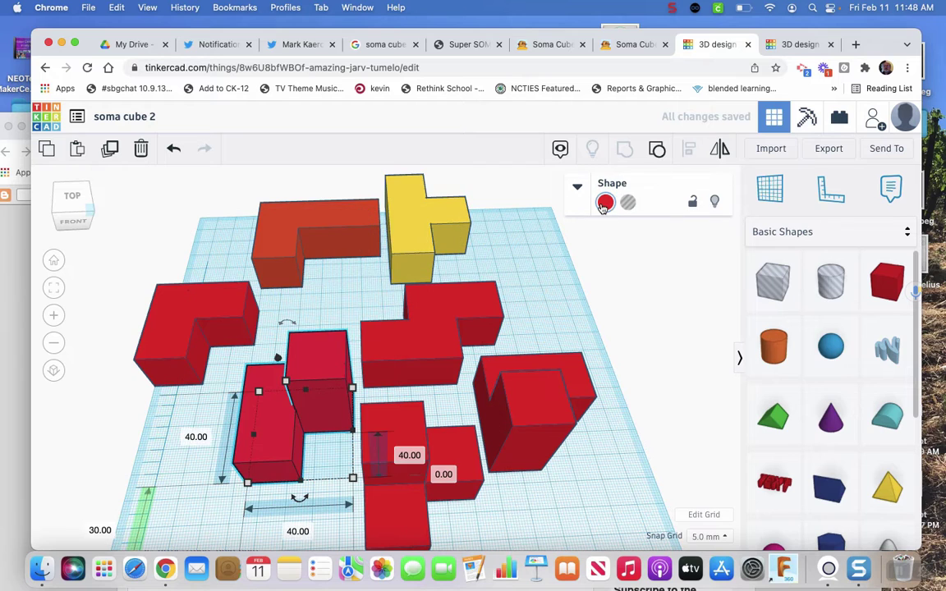
{"action": "left_click", "coordinate": [605, 202]}
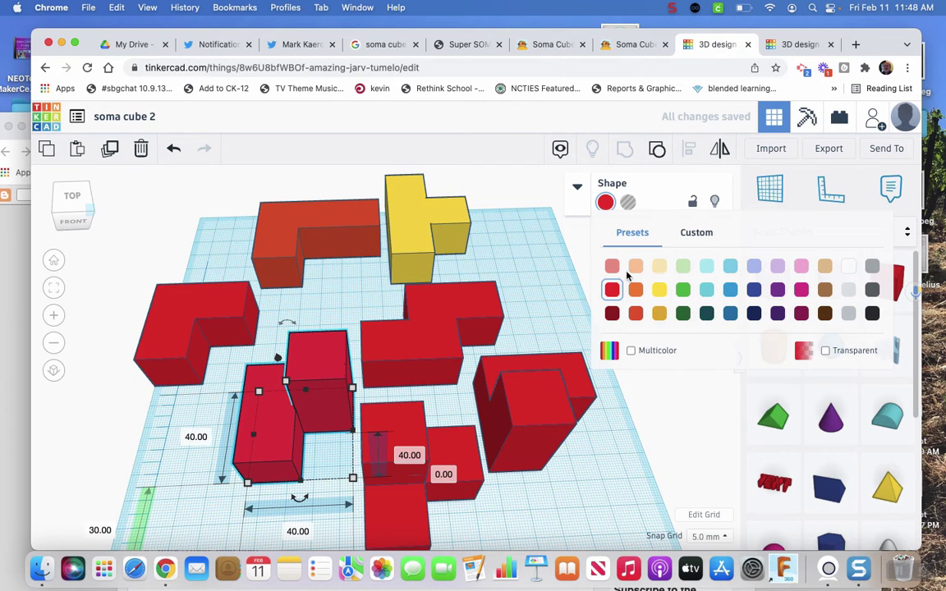
{"action": "left_click", "coordinate": [682, 291]}
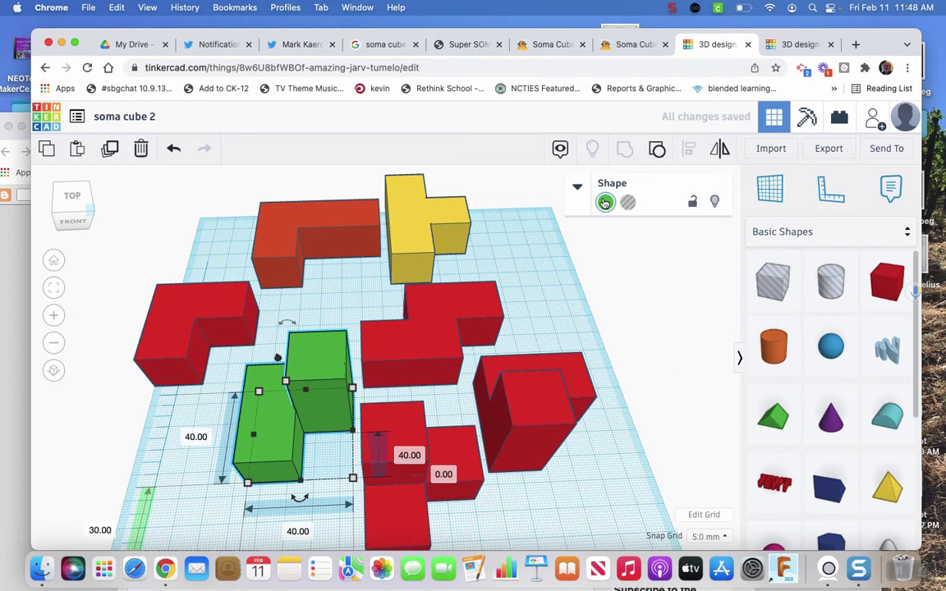
Step: Colour the middle Z piece light green, the lower front piece blue and the front-right piece purple
{"action": "left_click", "coordinate": [459, 316]}
{"action": "left_click", "coordinate": [605, 202]}
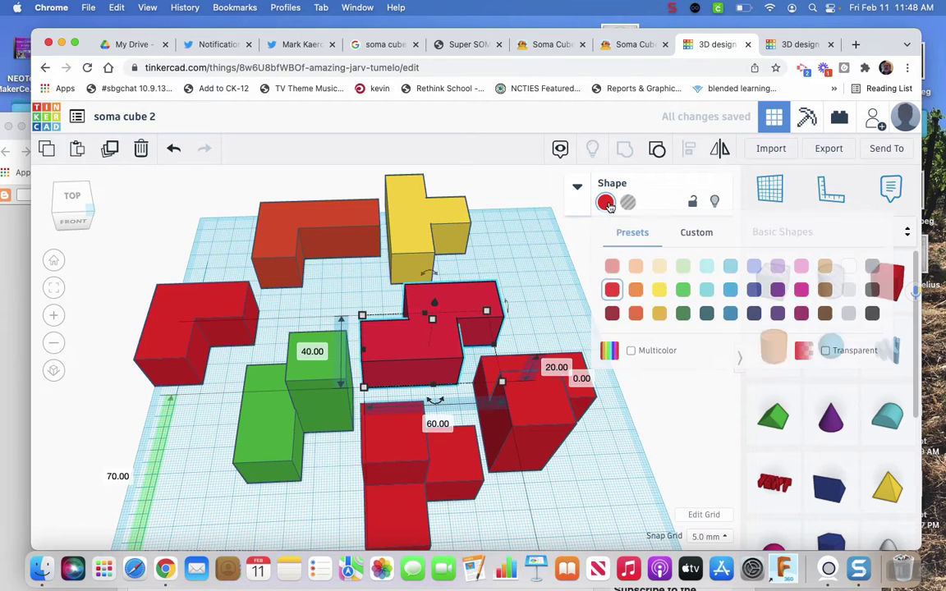
{"action": "left_click", "coordinate": [682, 266]}
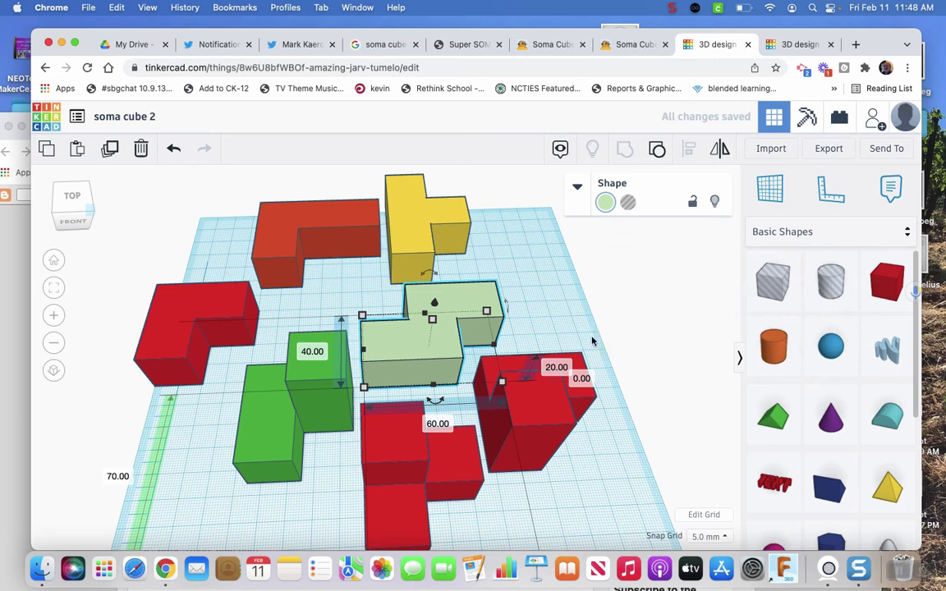
{"action": "left_click", "coordinate": [378, 450]}
{"action": "left_click", "coordinate": [605, 202]}
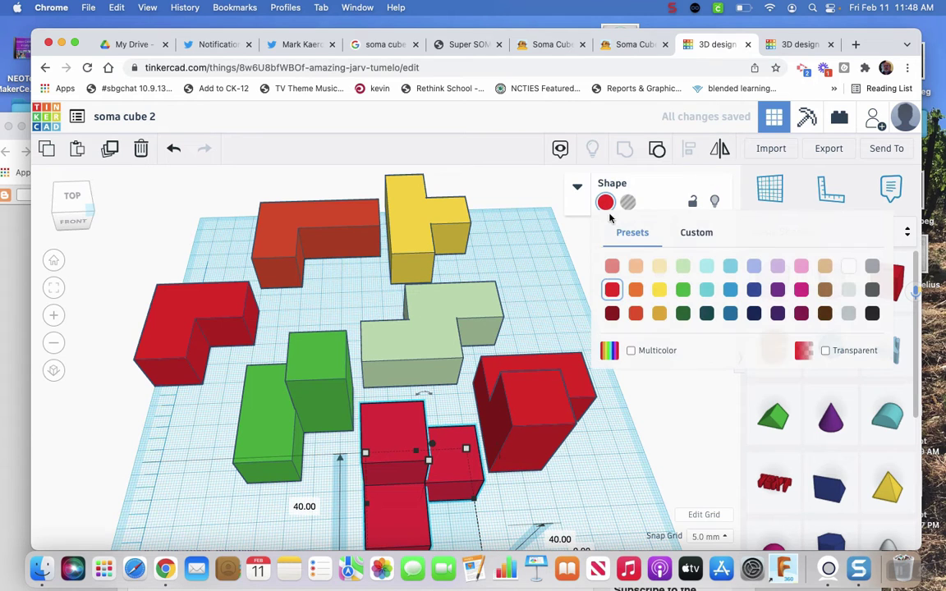
{"action": "left_click", "coordinate": [729, 313]}
{"action": "left_click", "coordinate": [530, 376]}
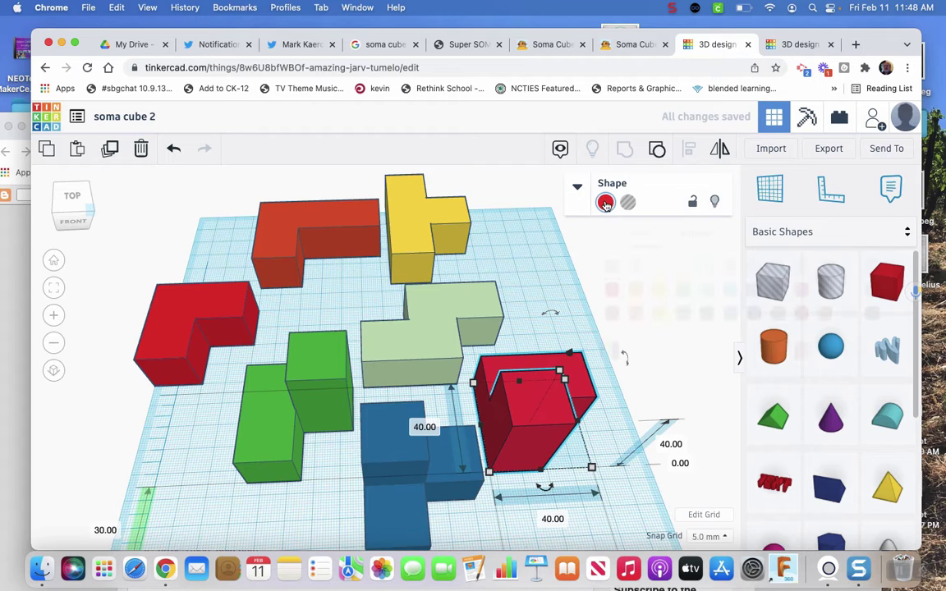
{"action": "left_click", "coordinate": [605, 202]}
{"action": "left_click", "coordinate": [776, 289]}
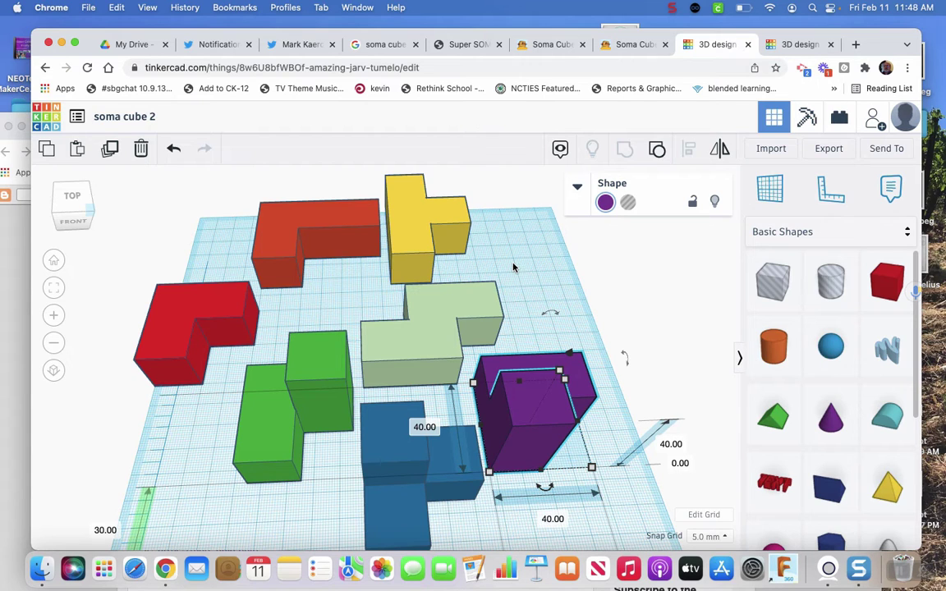
Step: Rotate the purple piece 180° and place it snugly beside the blue piece at the front
{"action": "left_click_drag", "start_coordinate": [550, 309], "coordinate": [553, 317]}
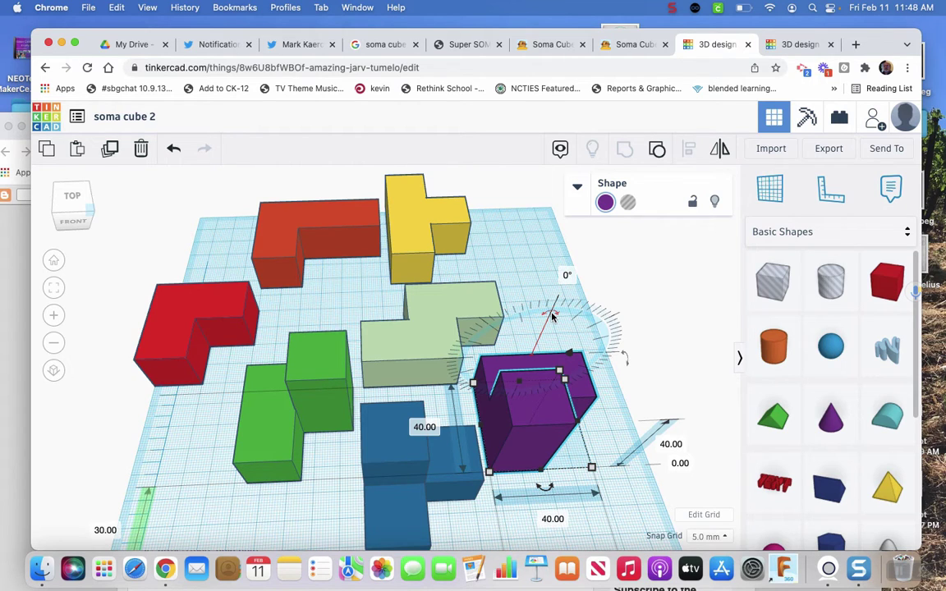
{"action": "mouse_move", "coordinate": [623, 355]}
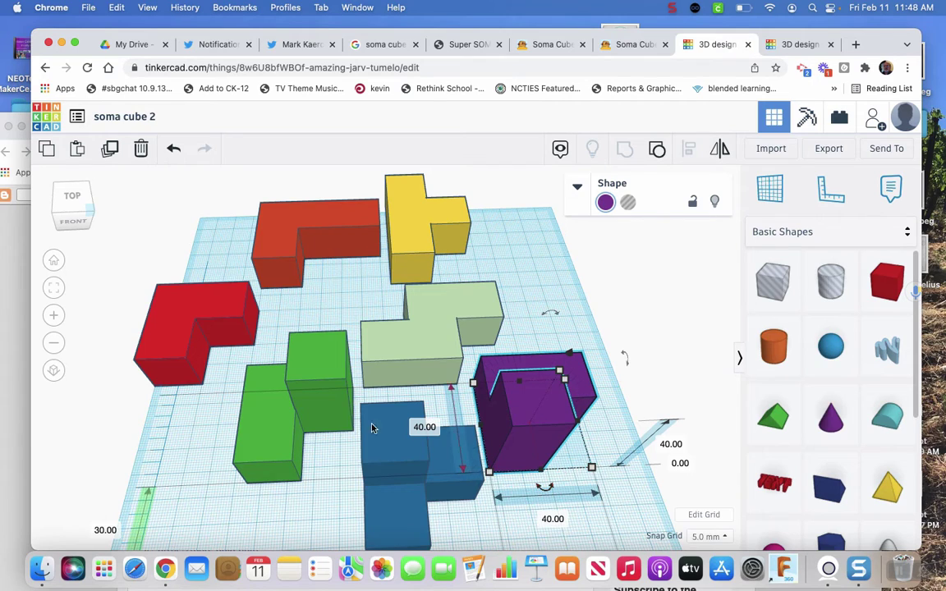
{"action": "scroll", "coordinate": [328, 427], "scroll_direction": "down", "scroll_amount": 5}
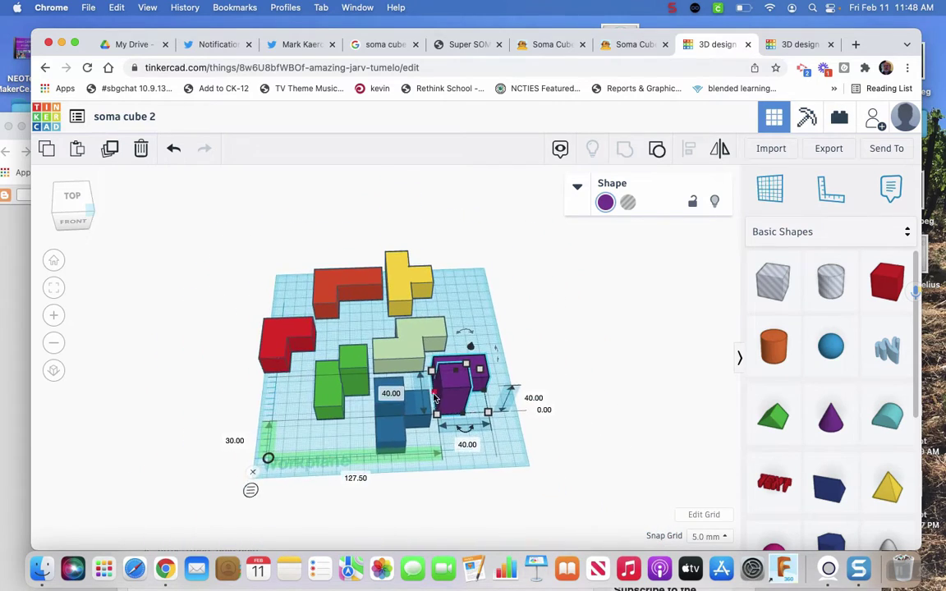
{"action": "scroll", "coordinate": [426, 411], "scroll_direction": "up", "scroll_amount": 5}
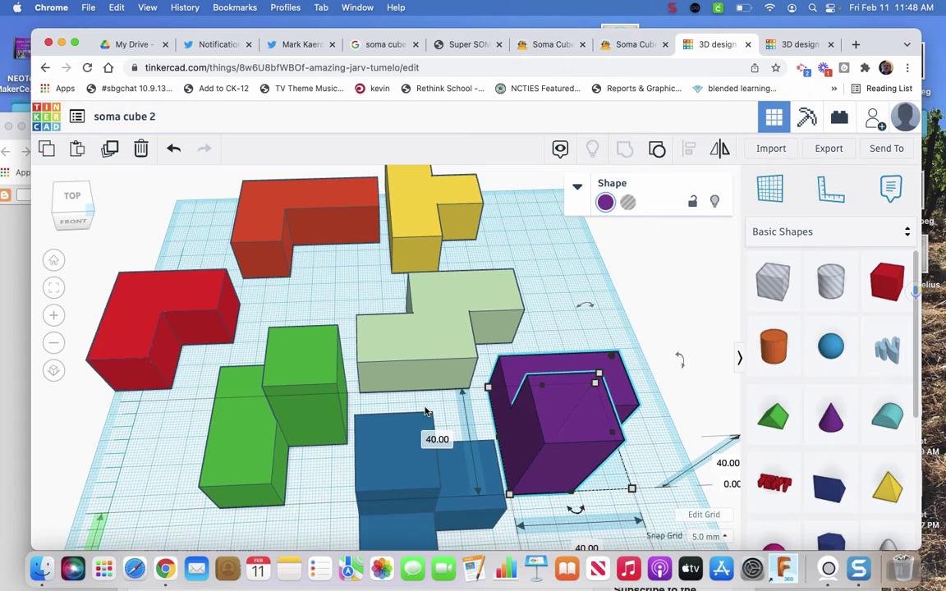
{"action": "scroll", "coordinate": [425, 410], "scroll_direction": "down", "scroll_amount": 2}
{"action": "mouse_move", "coordinate": [509, 465]}
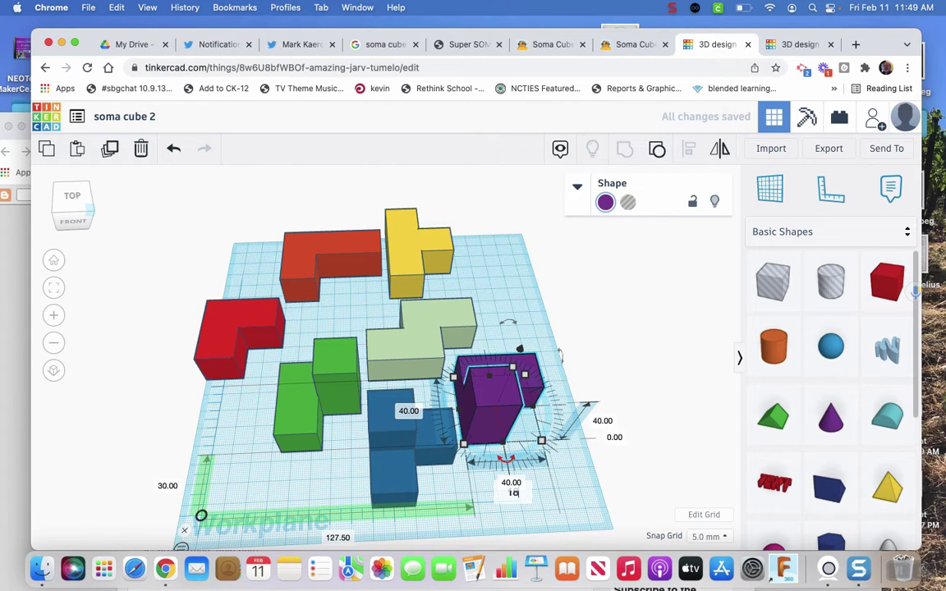
{"action": "left_click_drag", "start_coordinate": [509, 461], "coordinate": [521, 484]}
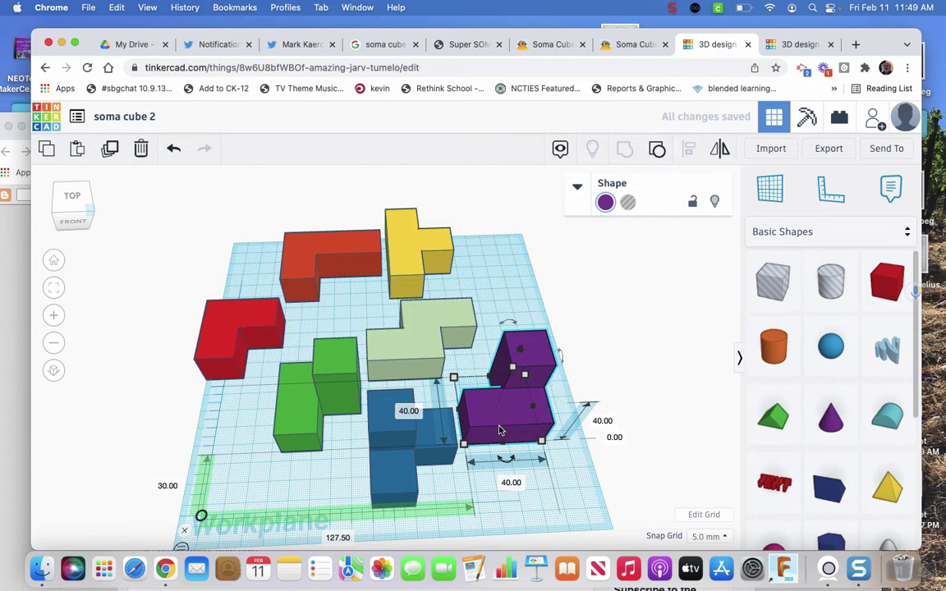
{"action": "left_click", "coordinate": [426, 467]}
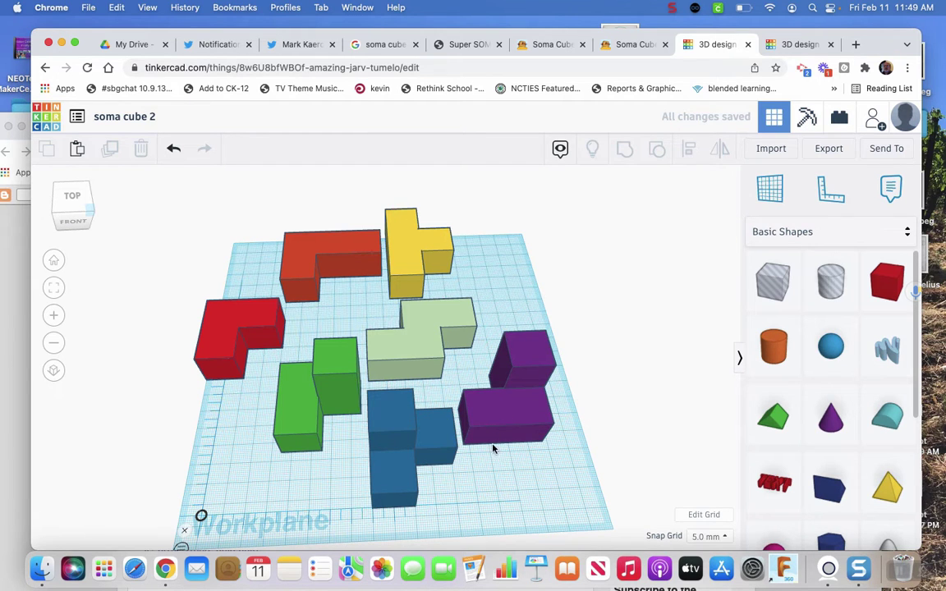
{"action": "left_click_drag", "start_coordinate": [503, 418], "coordinate": [452, 480]}
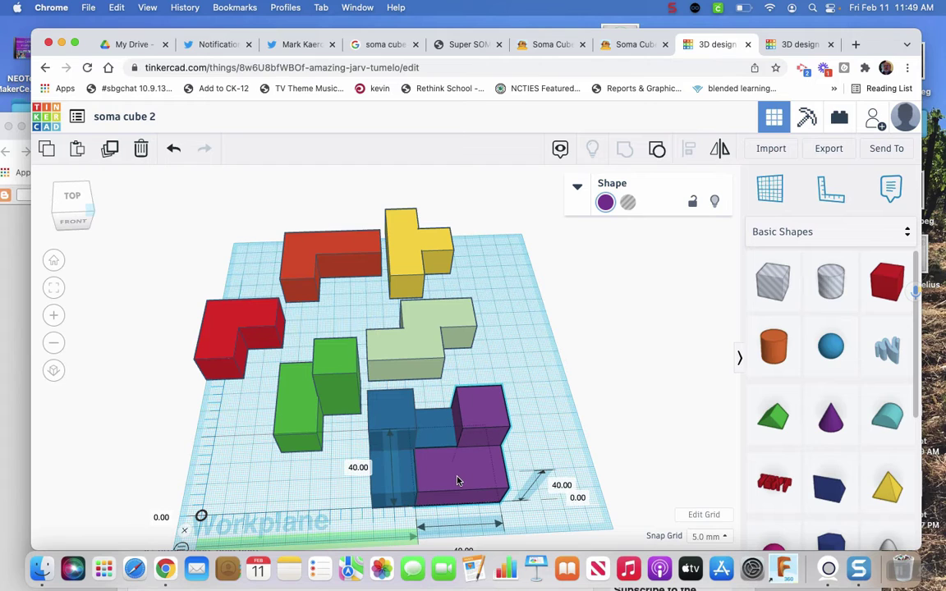
{"action": "left_click", "coordinate": [511, 360]}
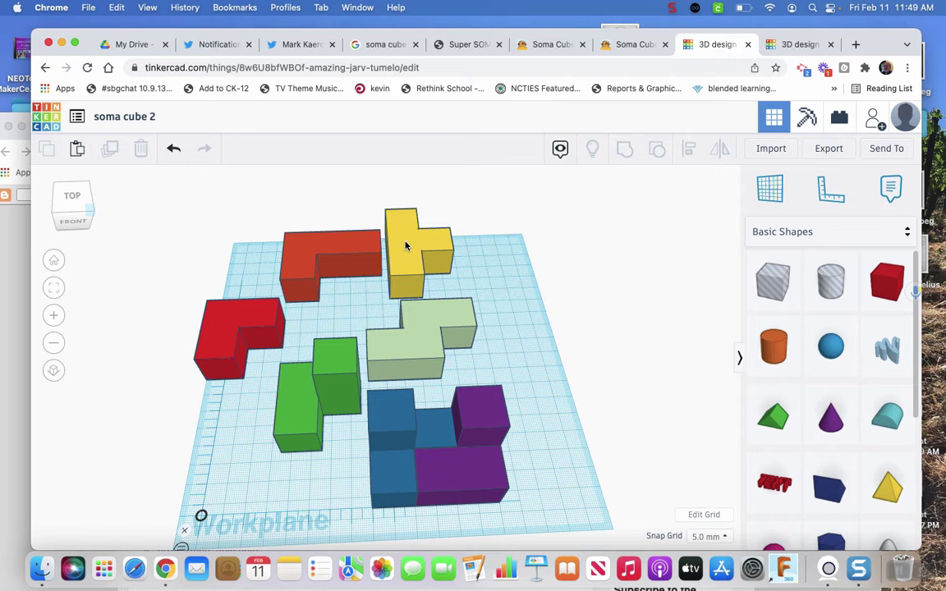
Step: Move the yellow piece next to the light-green piece and rotate it 90°, then 180°
{"action": "left_click_drag", "start_coordinate": [404, 244], "coordinate": [560, 432]}
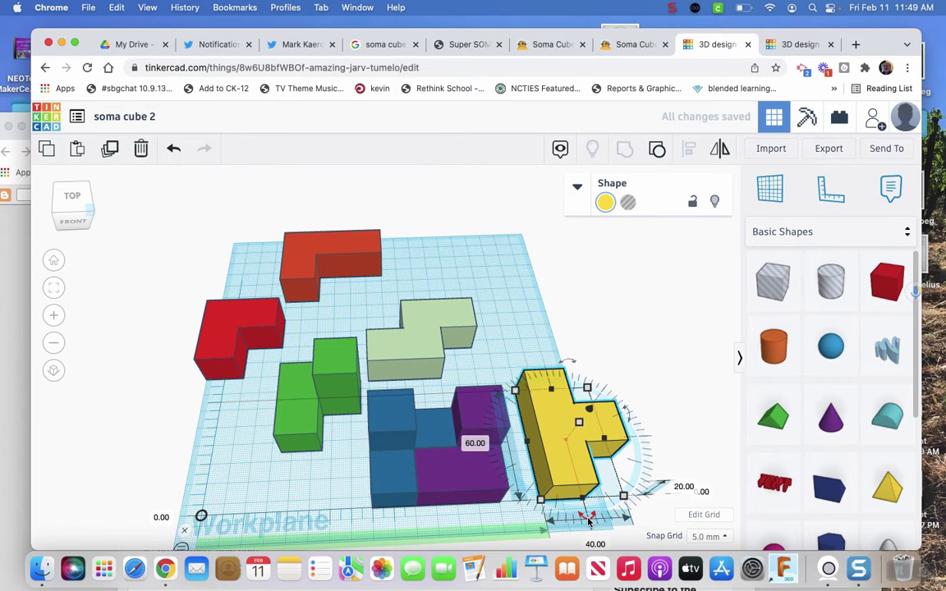
{"action": "scroll", "coordinate": [588, 521], "scroll_direction": "down", "scroll_amount": 5}
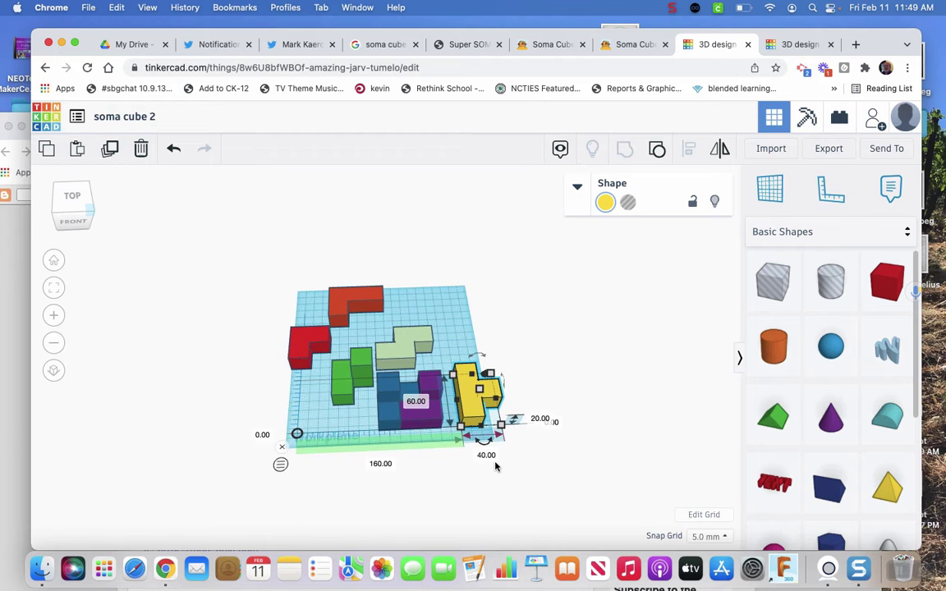
{"action": "scroll", "coordinate": [495, 466], "scroll_direction": "down", "scroll_amount": 3}
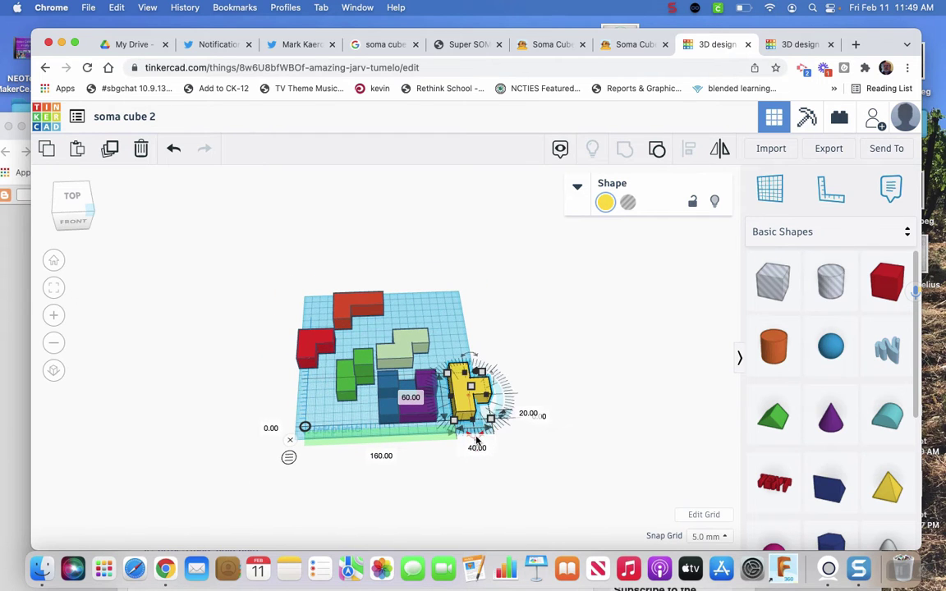
{"action": "scroll", "coordinate": [488, 464], "scroll_direction": "up", "scroll_amount": 5}
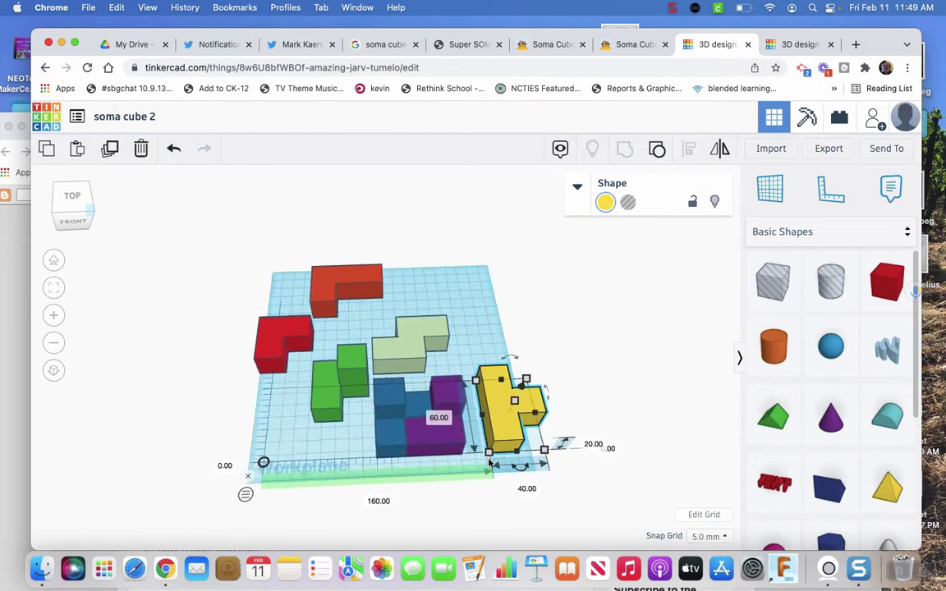
{"action": "left_click_drag", "start_coordinate": [544, 401], "coordinate": [529, 327]}
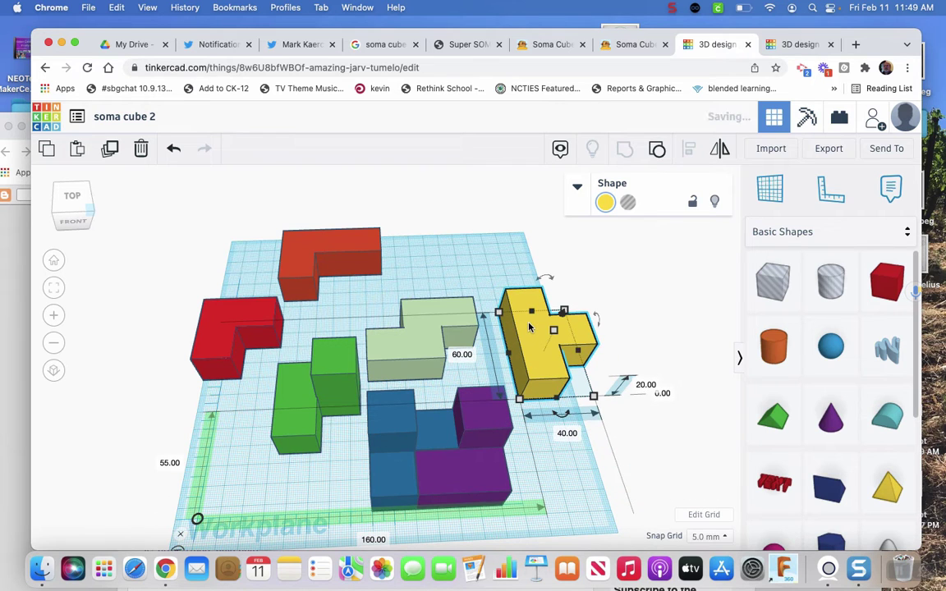
{"action": "left_click", "coordinate": [563, 417]}
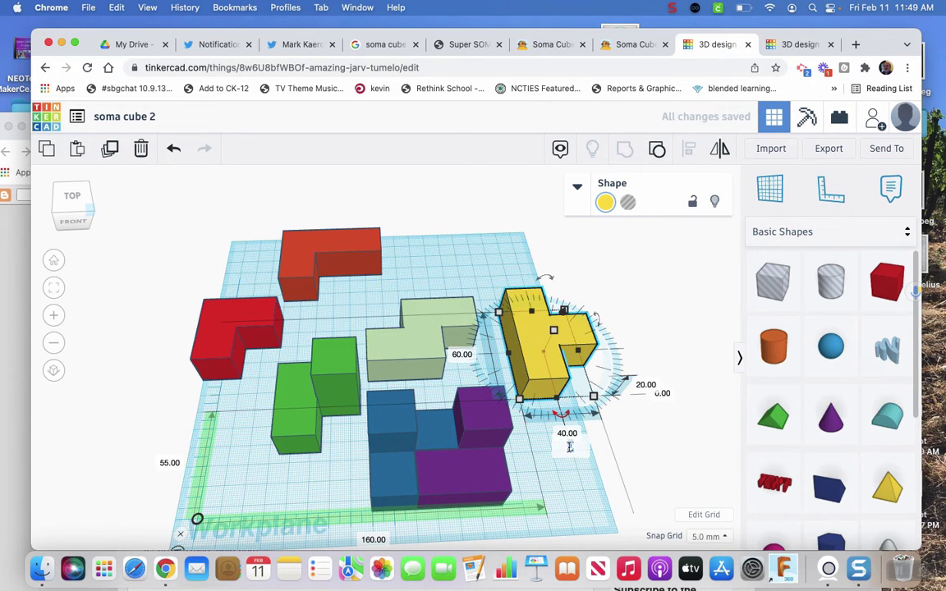
{"action": "type", "text": "90"}
{"action": "key", "text": "Return"}
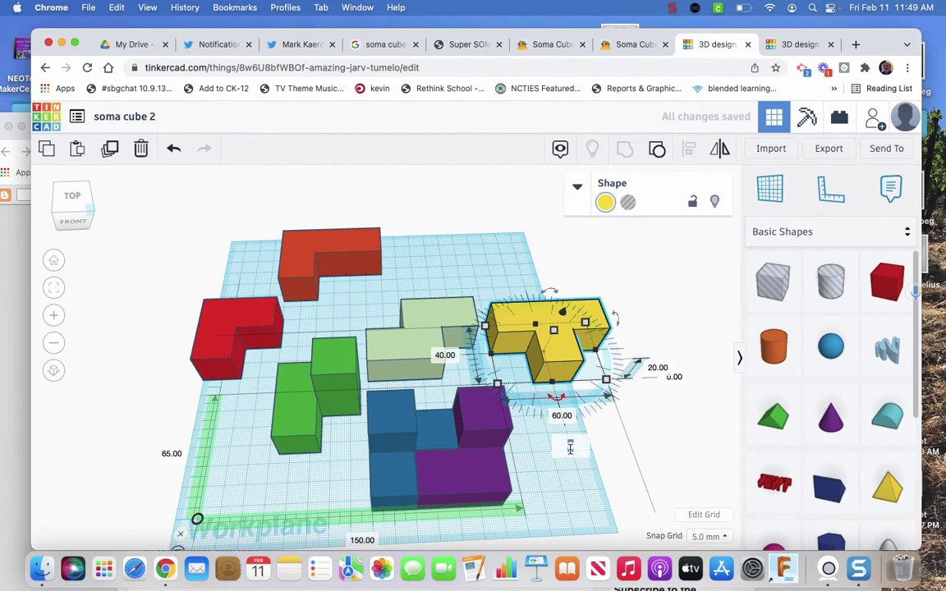
{"action": "type", "text": "180"}
{"action": "key", "text": "Return"}
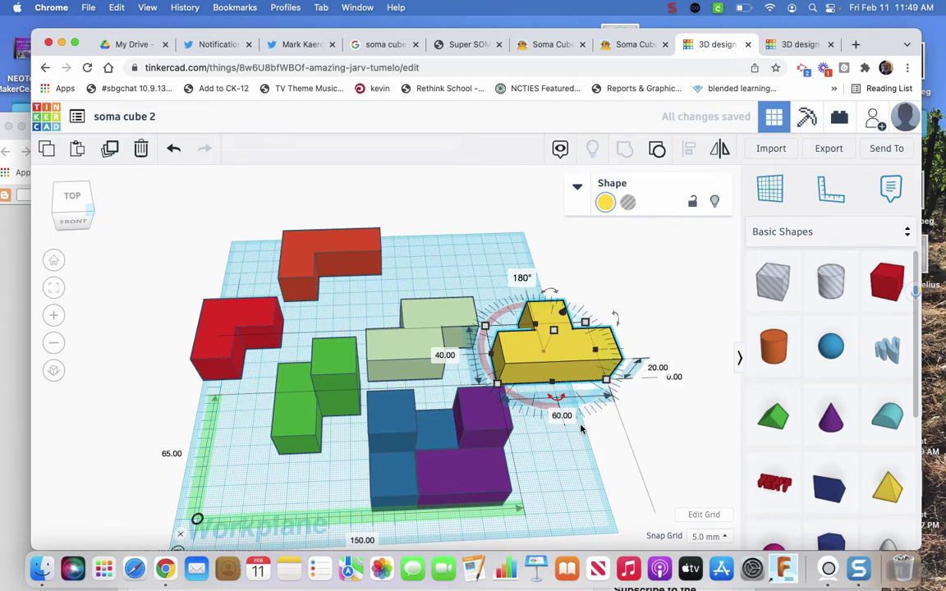
{"action": "left_click", "coordinate": [580, 427]}
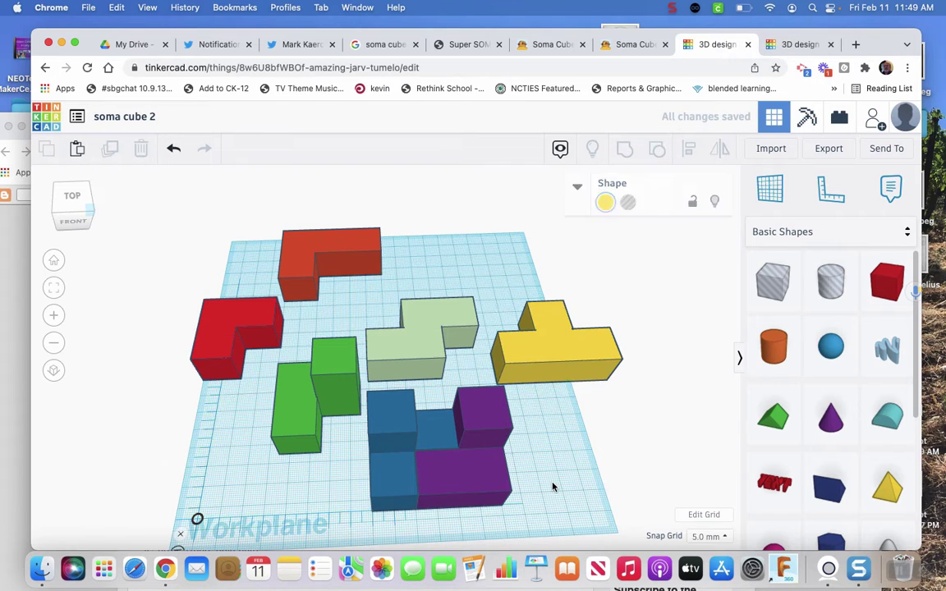
Step: Raise the yellow piece to 20 mm elevation and set it on the blue and purple pieces
{"action": "left_click", "coordinate": [544, 347]}
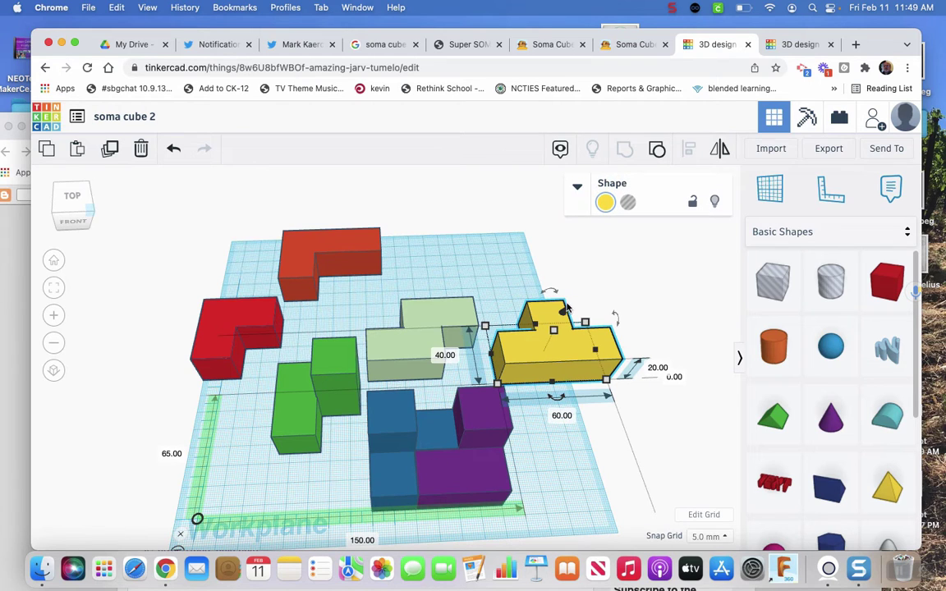
{"action": "left_click", "coordinate": [673, 376]}
{"action": "type", "text": "20"}
{"action": "key", "text": "Return"}
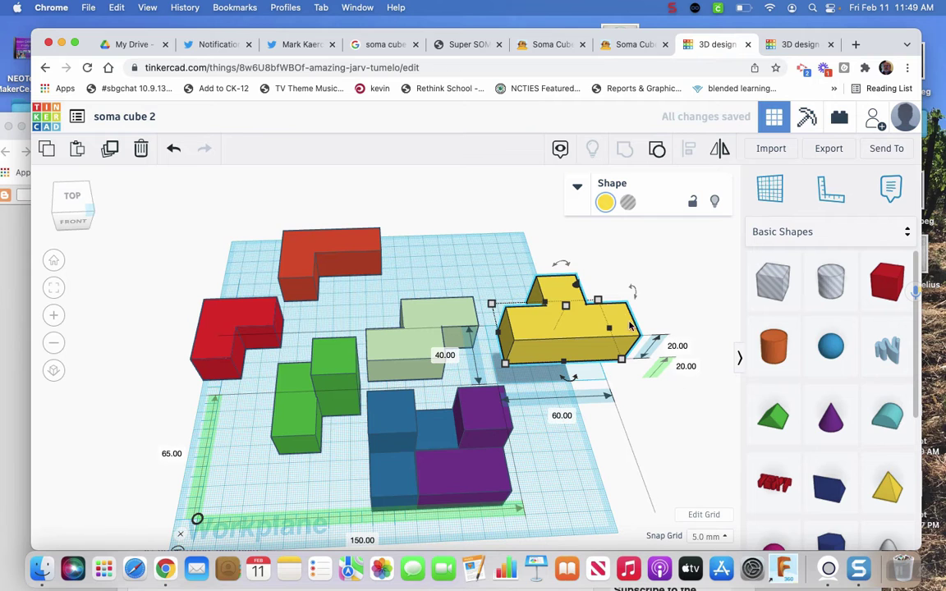
{"action": "left_click_drag", "start_coordinate": [562, 345], "coordinate": [408, 410]}
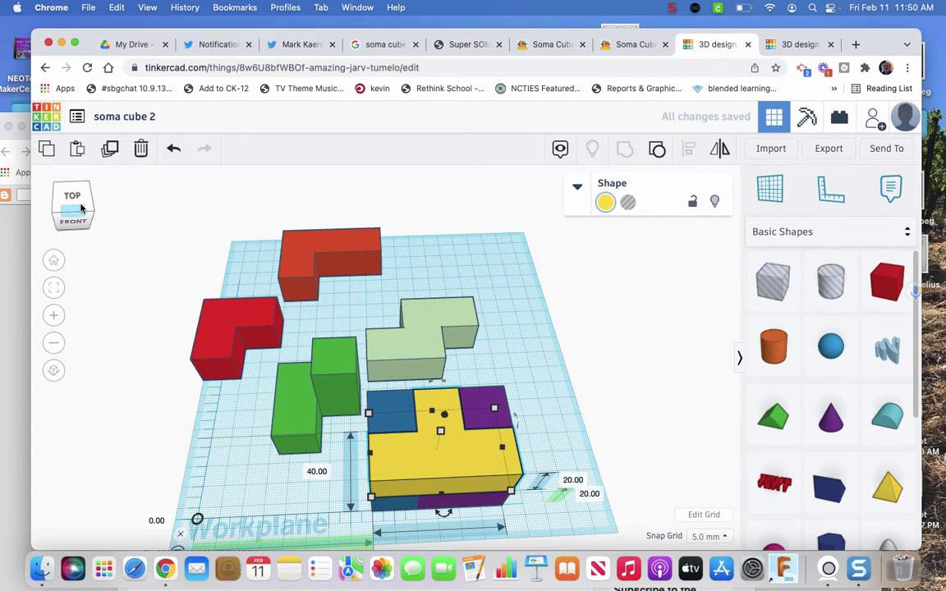
{"action": "mouse_move", "coordinate": [75, 190]}
{"action": "left_mouse_down"}
{"action": "mouse_move", "coordinate": [84, 203]}
{"action": "mouse_move", "coordinate": [90, 189]}
{"action": "left_mouse_up"}
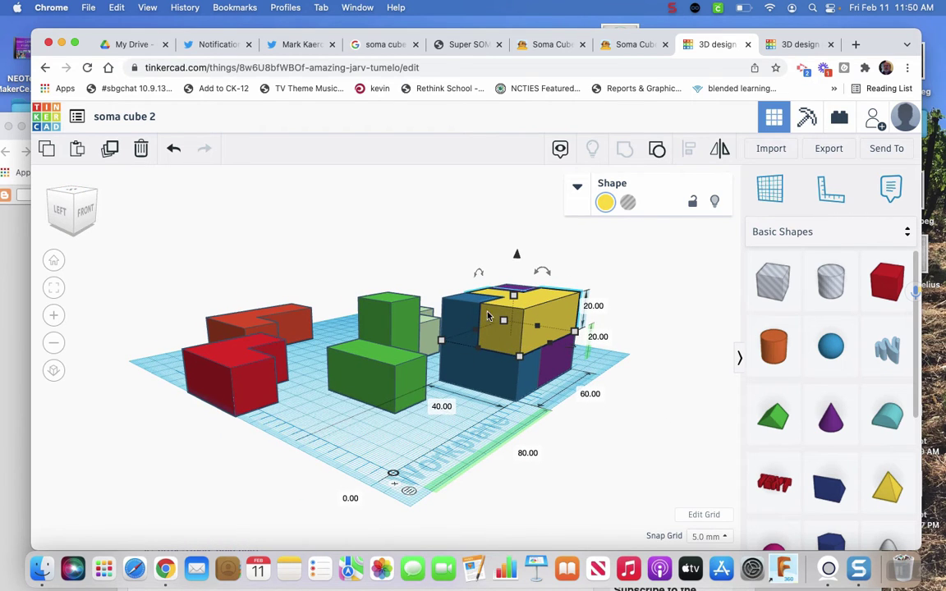
{"action": "mouse_move", "coordinate": [68, 206]}
{"action": "left_mouse_down"}
{"action": "mouse_move", "coordinate": [79, 220]}
{"action": "mouse_move", "coordinate": [71, 198]}
{"action": "left_mouse_up"}
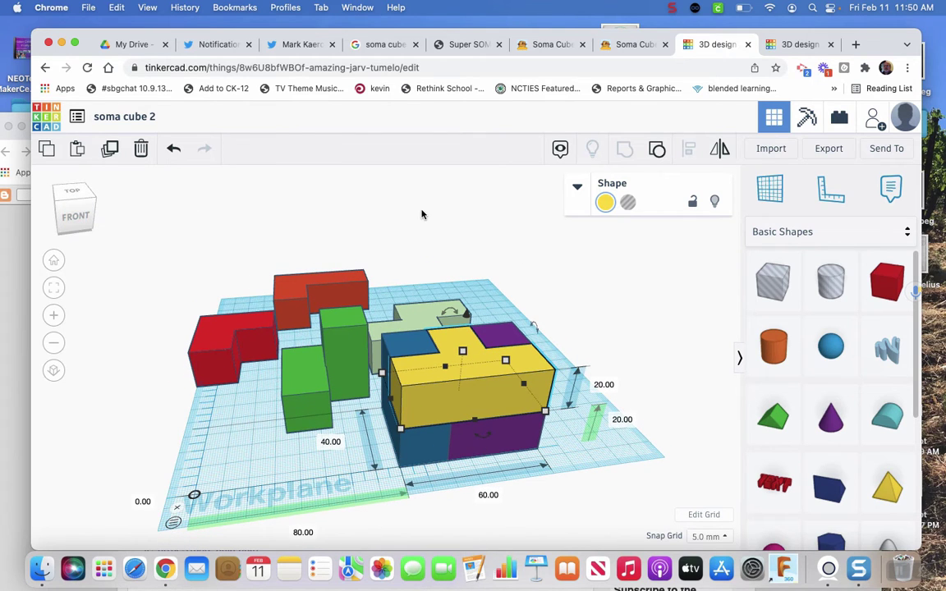
Step: View the finished soma cubes design from its left side, then return to 'soma cube 2'
{"action": "left_click", "coordinate": [789, 43]}
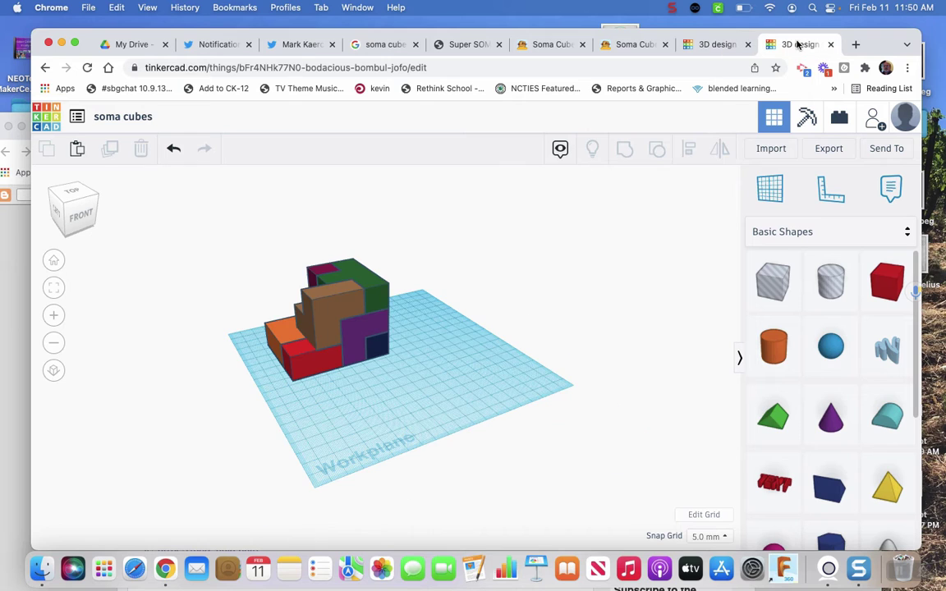
{"action": "left_click_drag", "start_coordinate": [86, 203], "coordinate": [102, 215]}
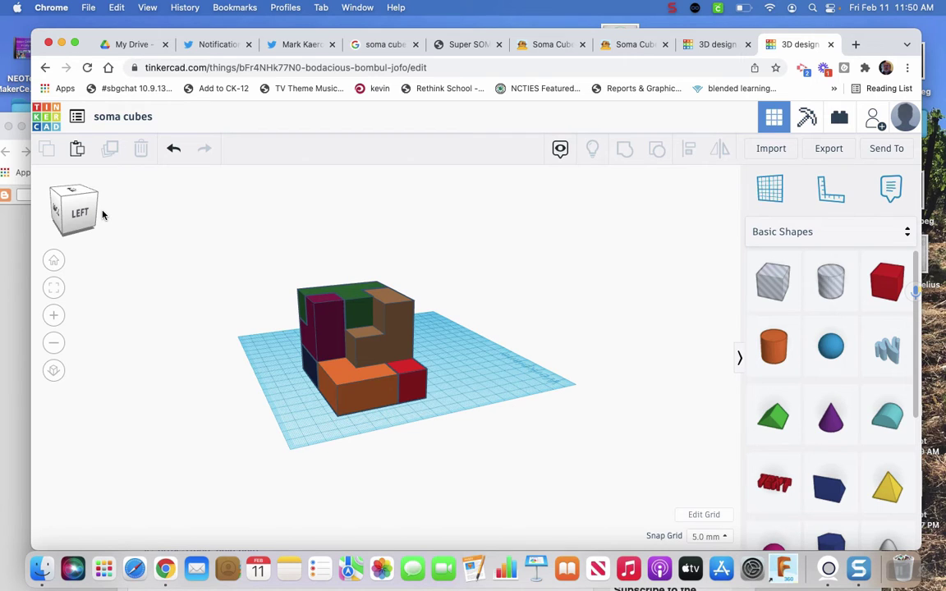
{"action": "left_click", "coordinate": [712, 46]}
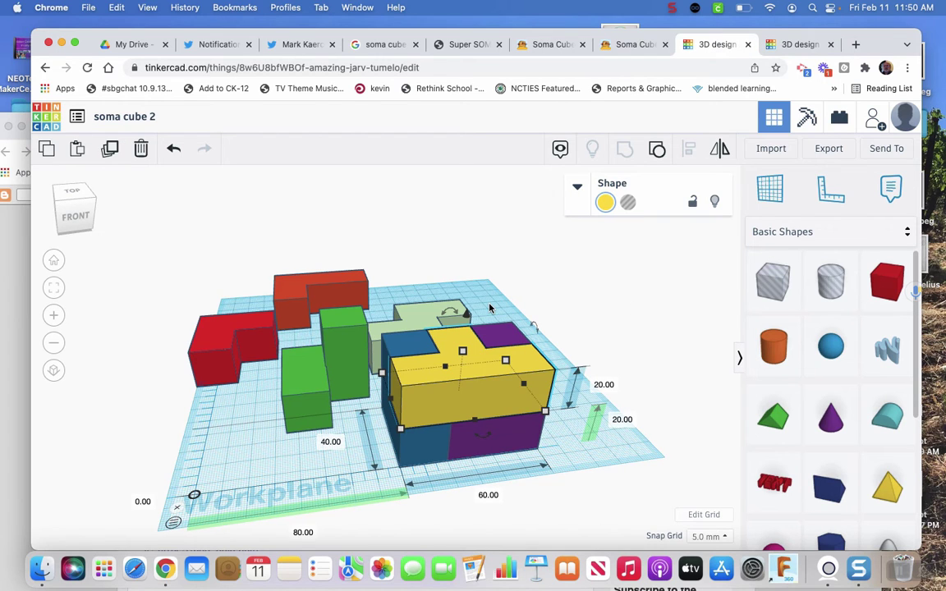